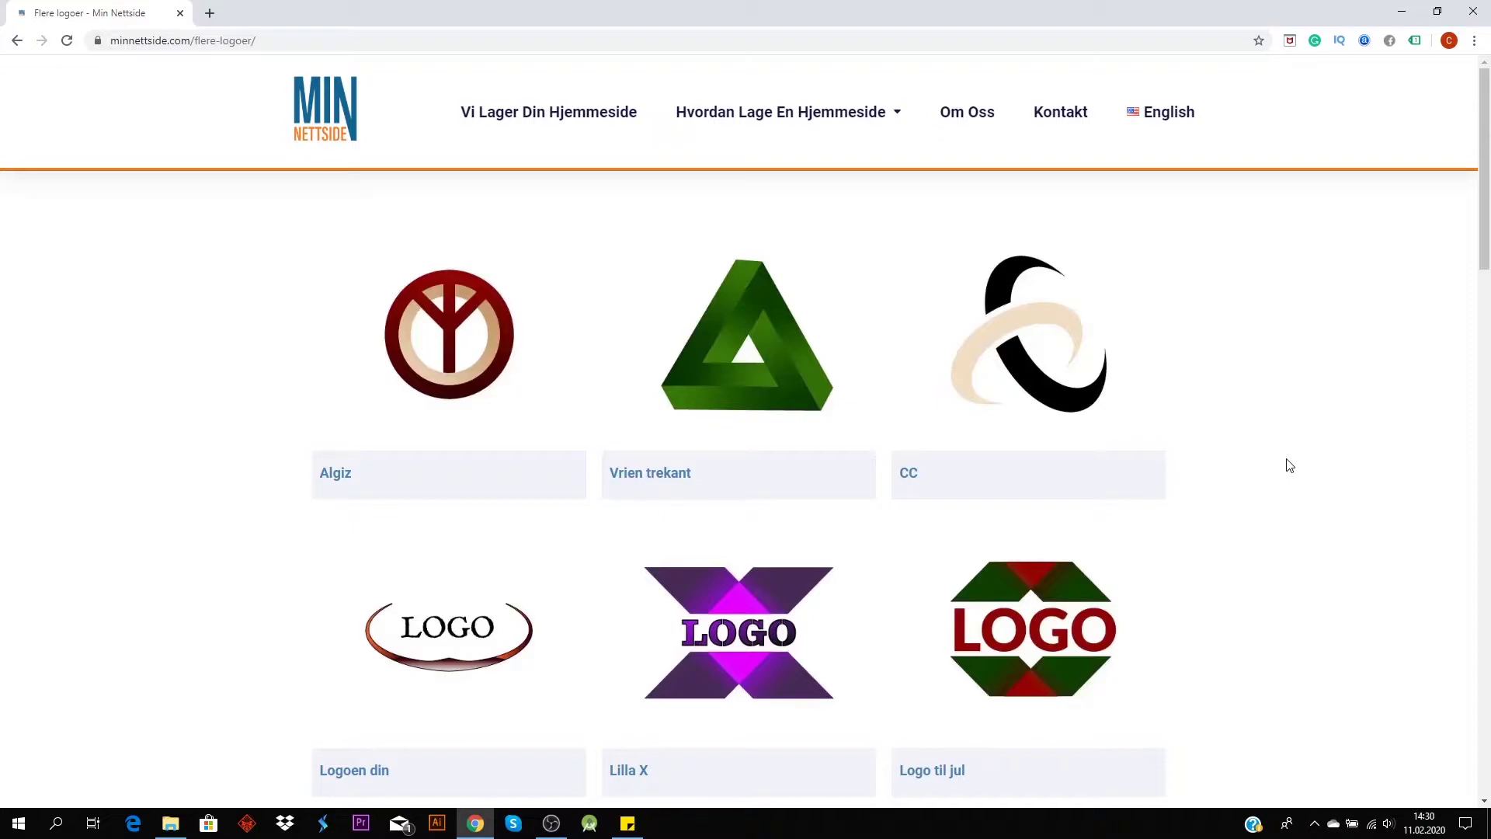
Step: Scroll the minnettside.com logo gallery down to Spire and download the Spire logo zip
scroll(619, 682, "down", 2)
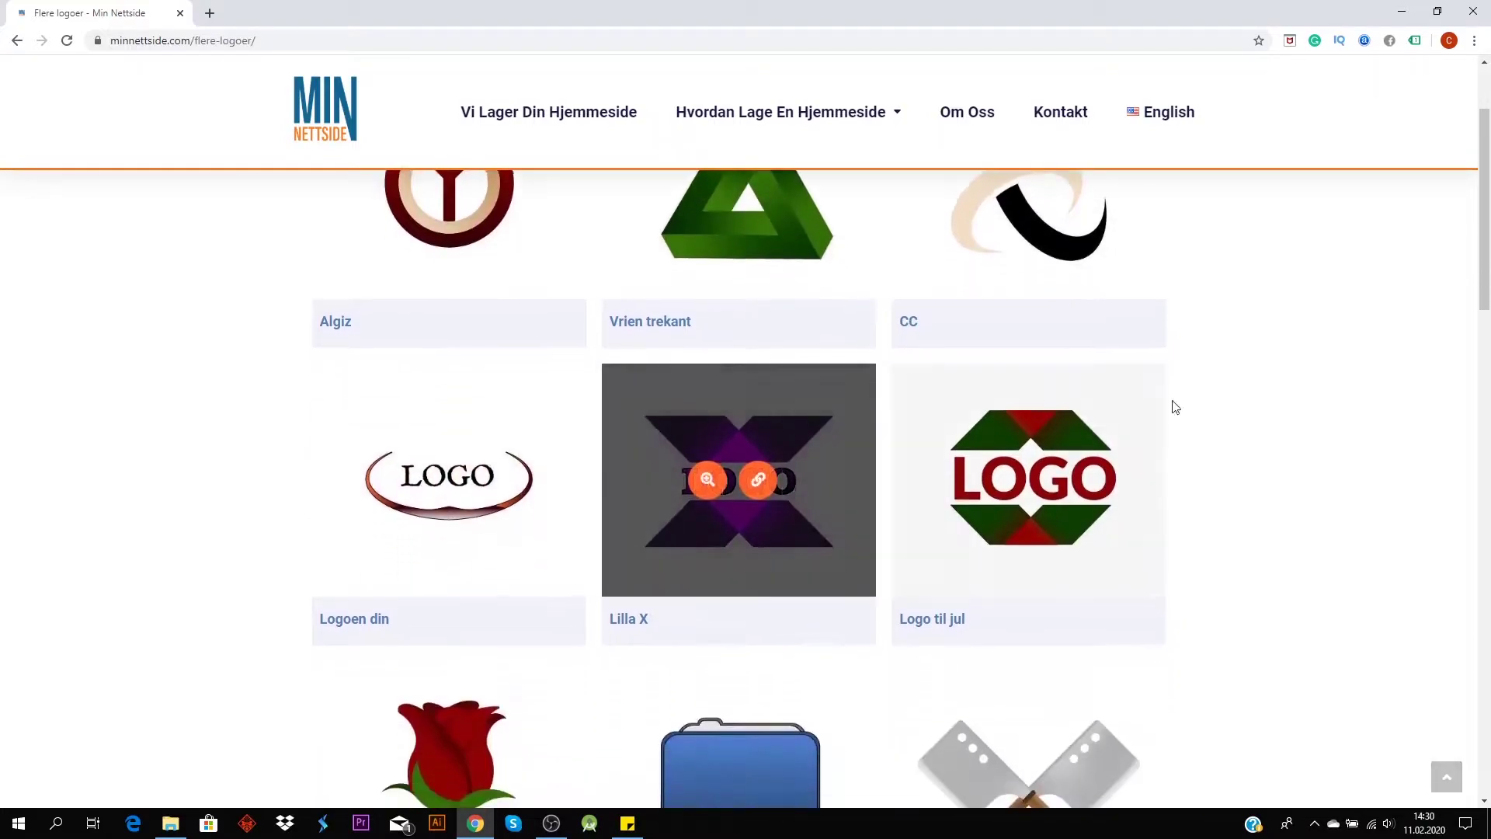
scroll(825, 416, "down", 2)
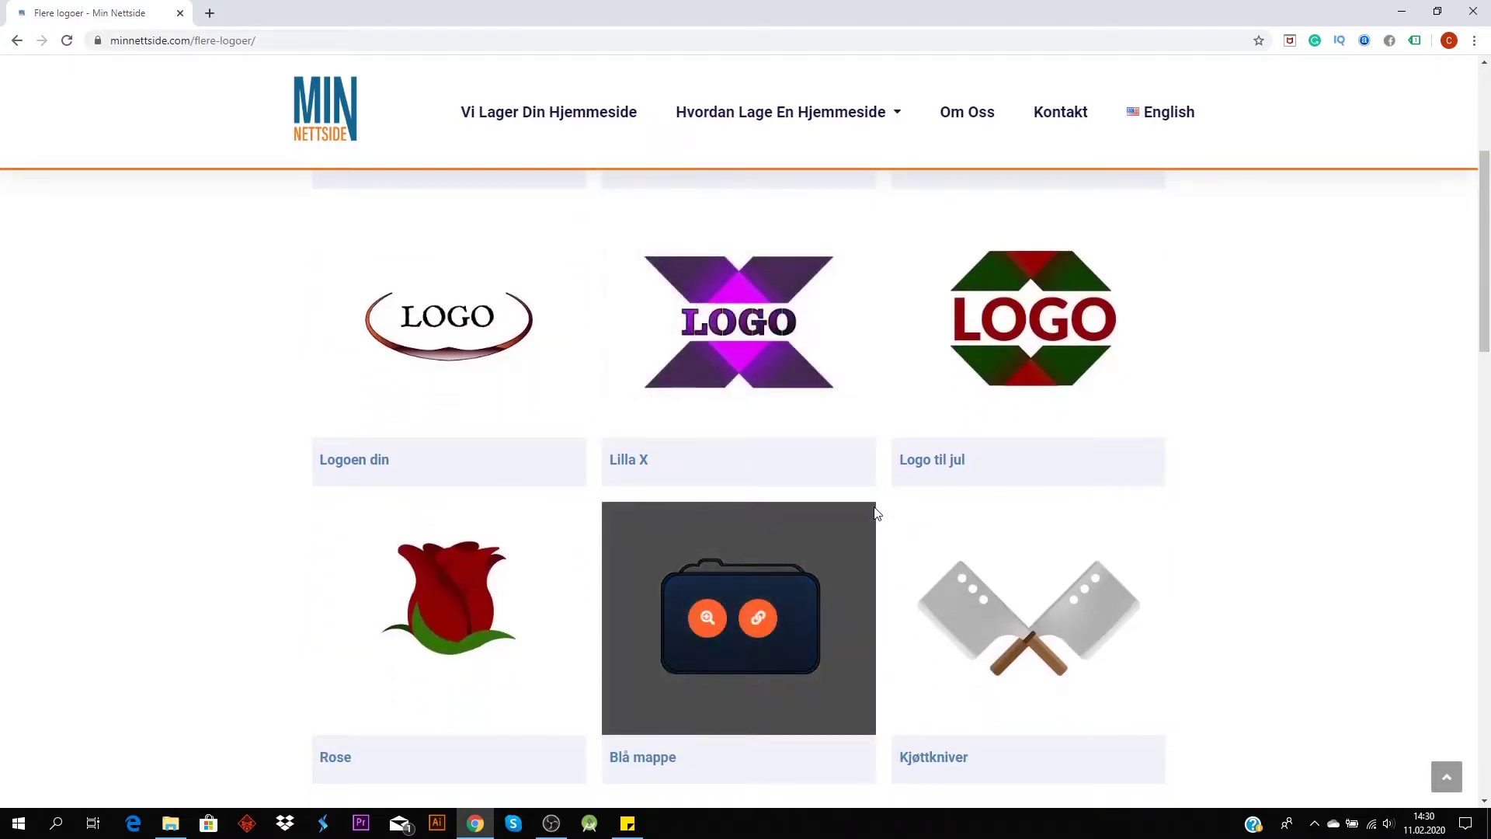
scroll(876, 513, "down", 9)
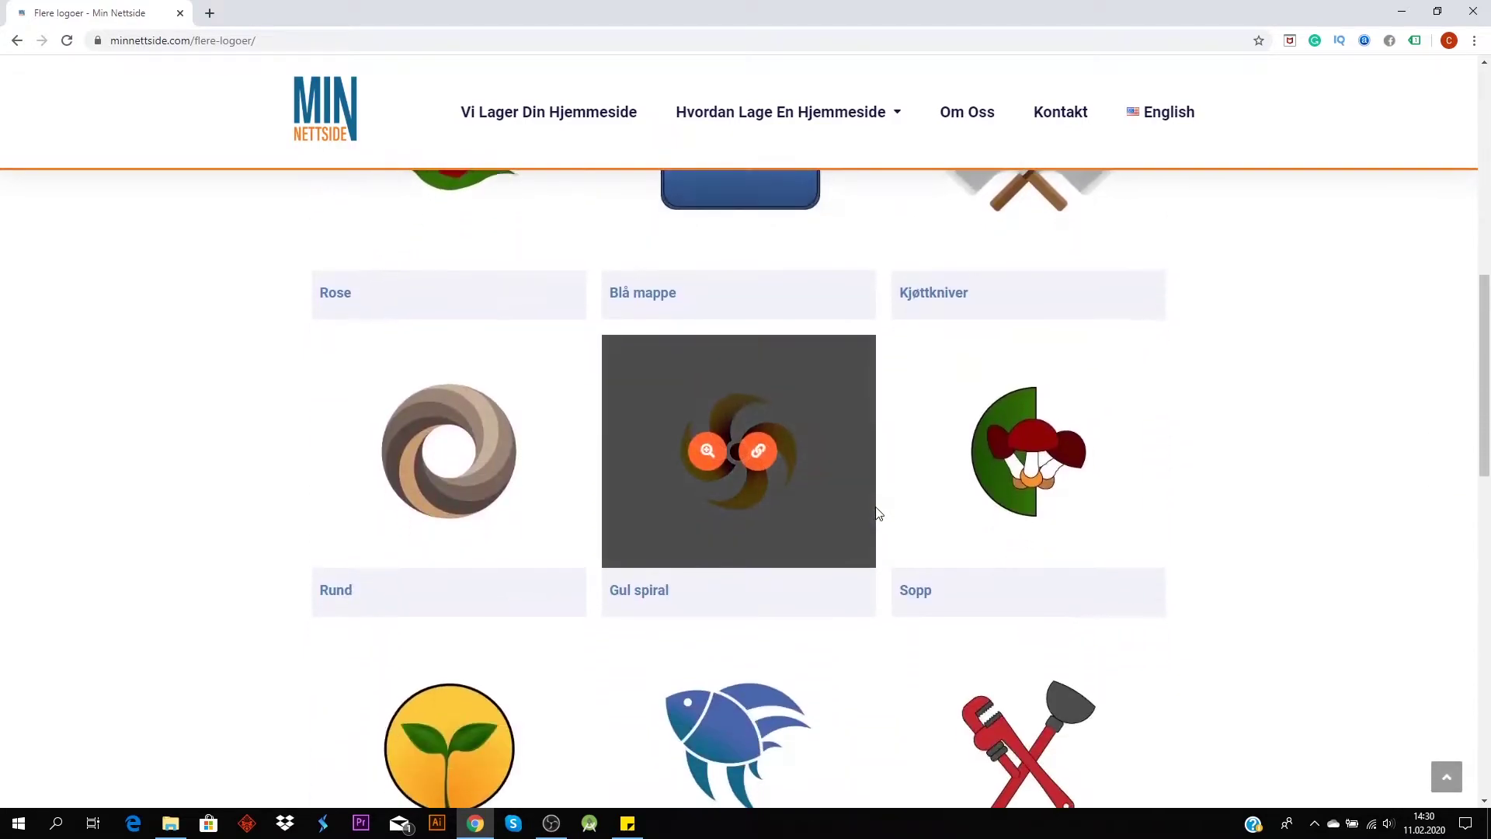
scroll(876, 513, "down", 3)
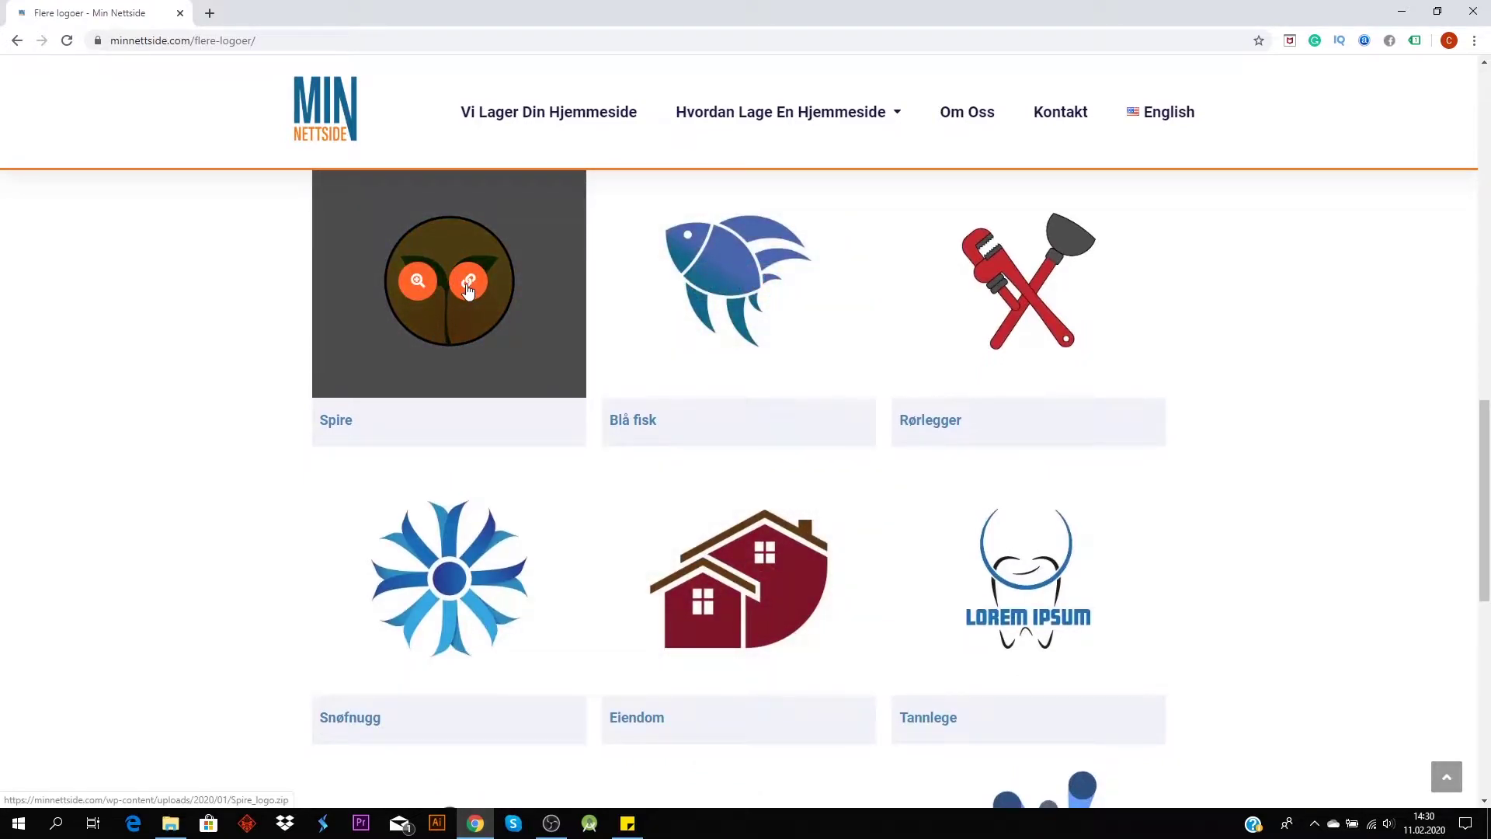
left_click(468, 282)
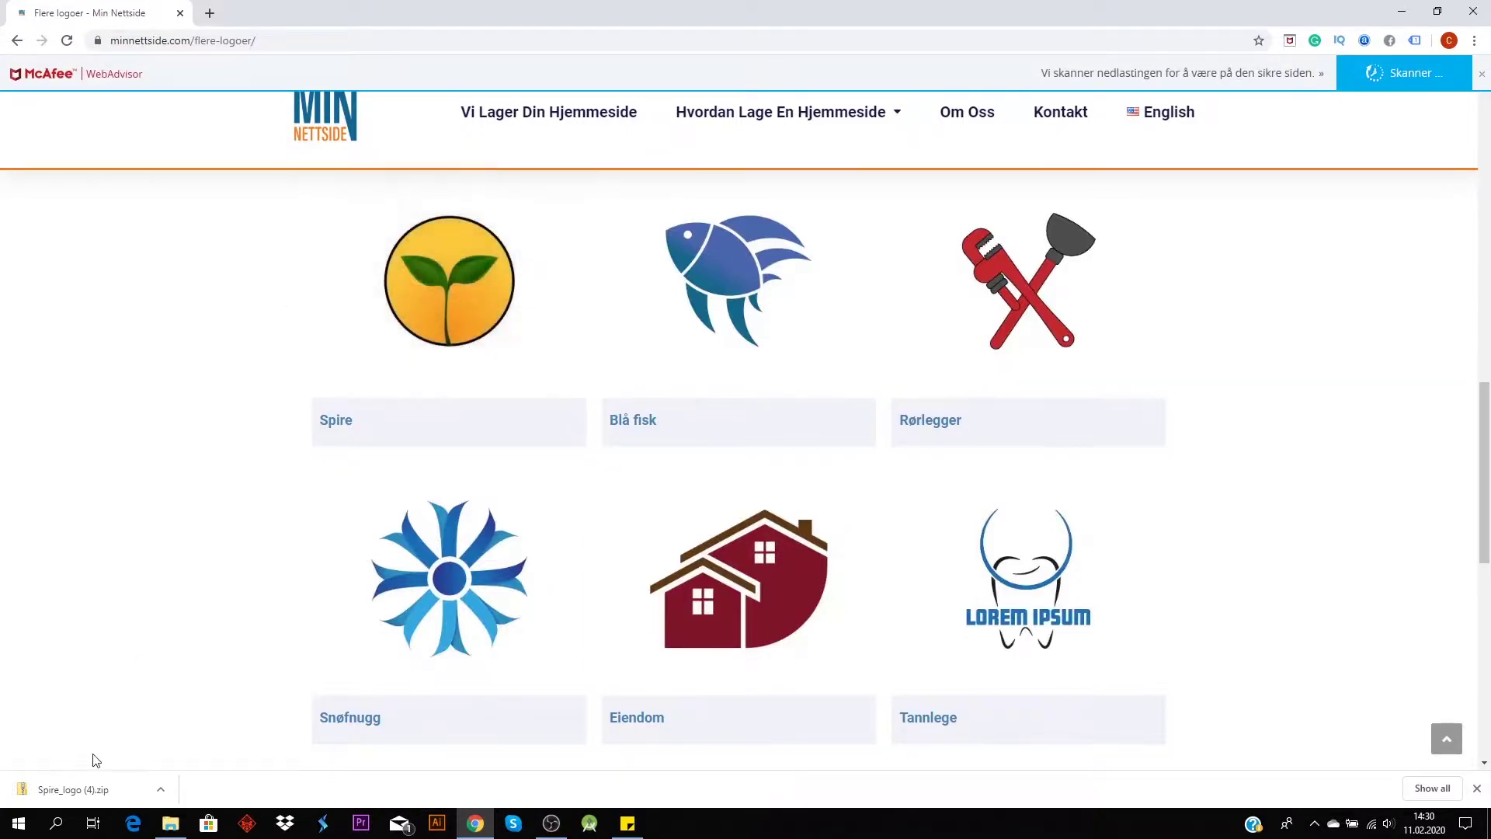
Step: Open the Spire_logo zip and copy Vokser.png to the desktop, replacing the existing copy
left_click(77, 789)
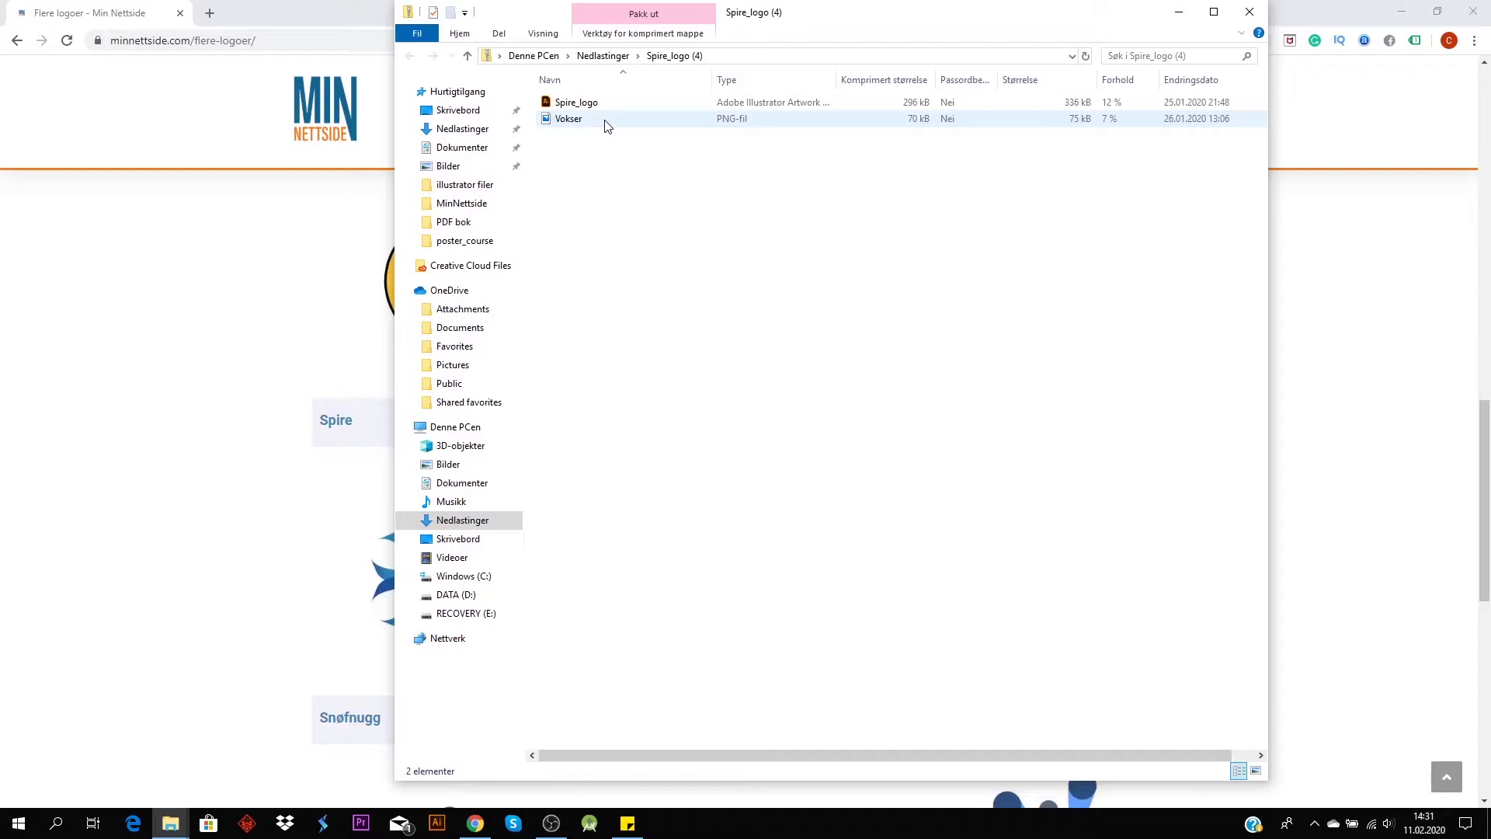
left_click(1438, 12)
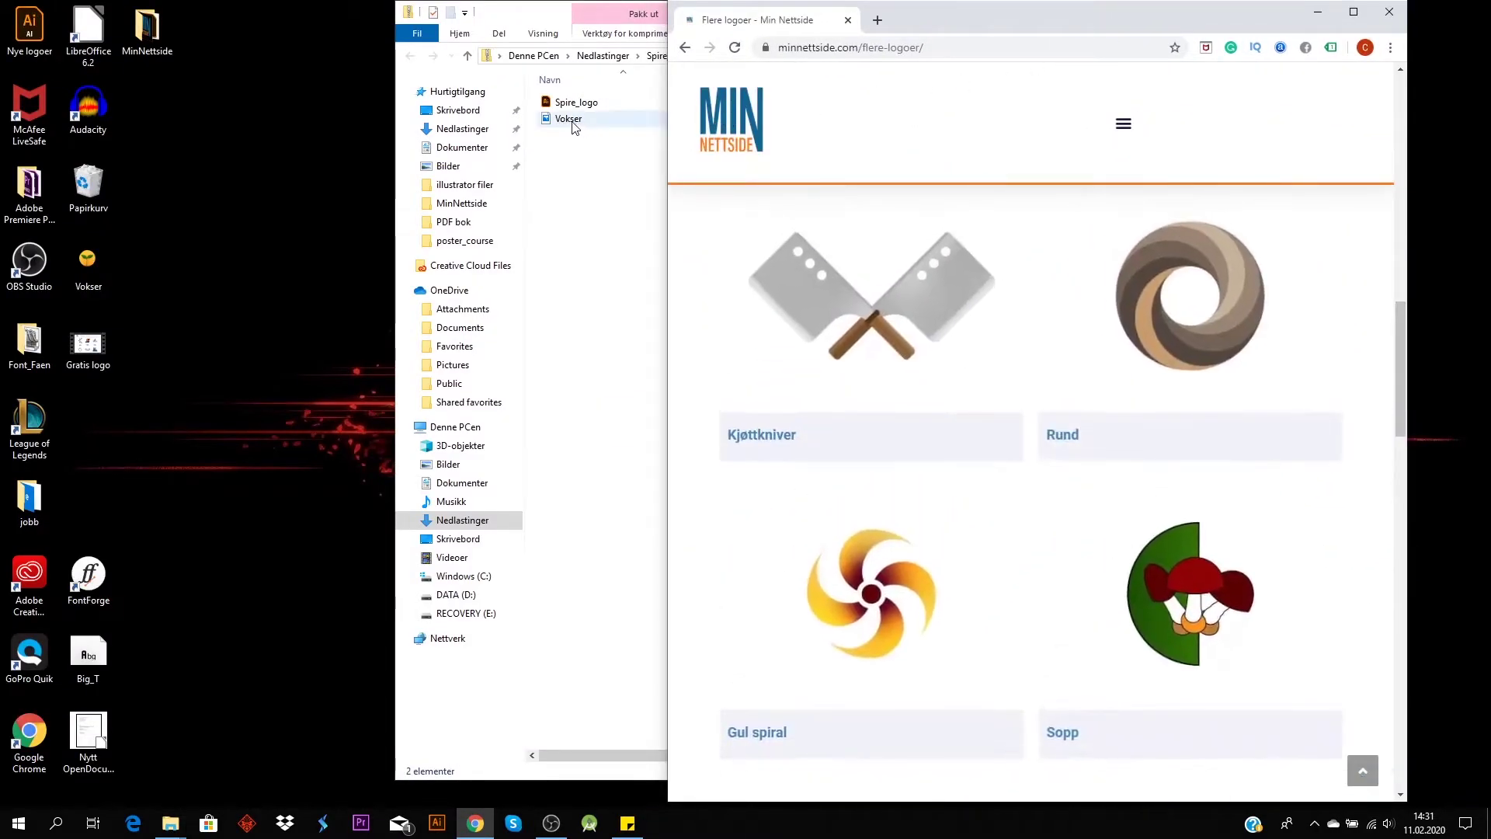
left_click(575, 132)
left_click(569, 119)
left_click_drag(375, 147, 230, 223)
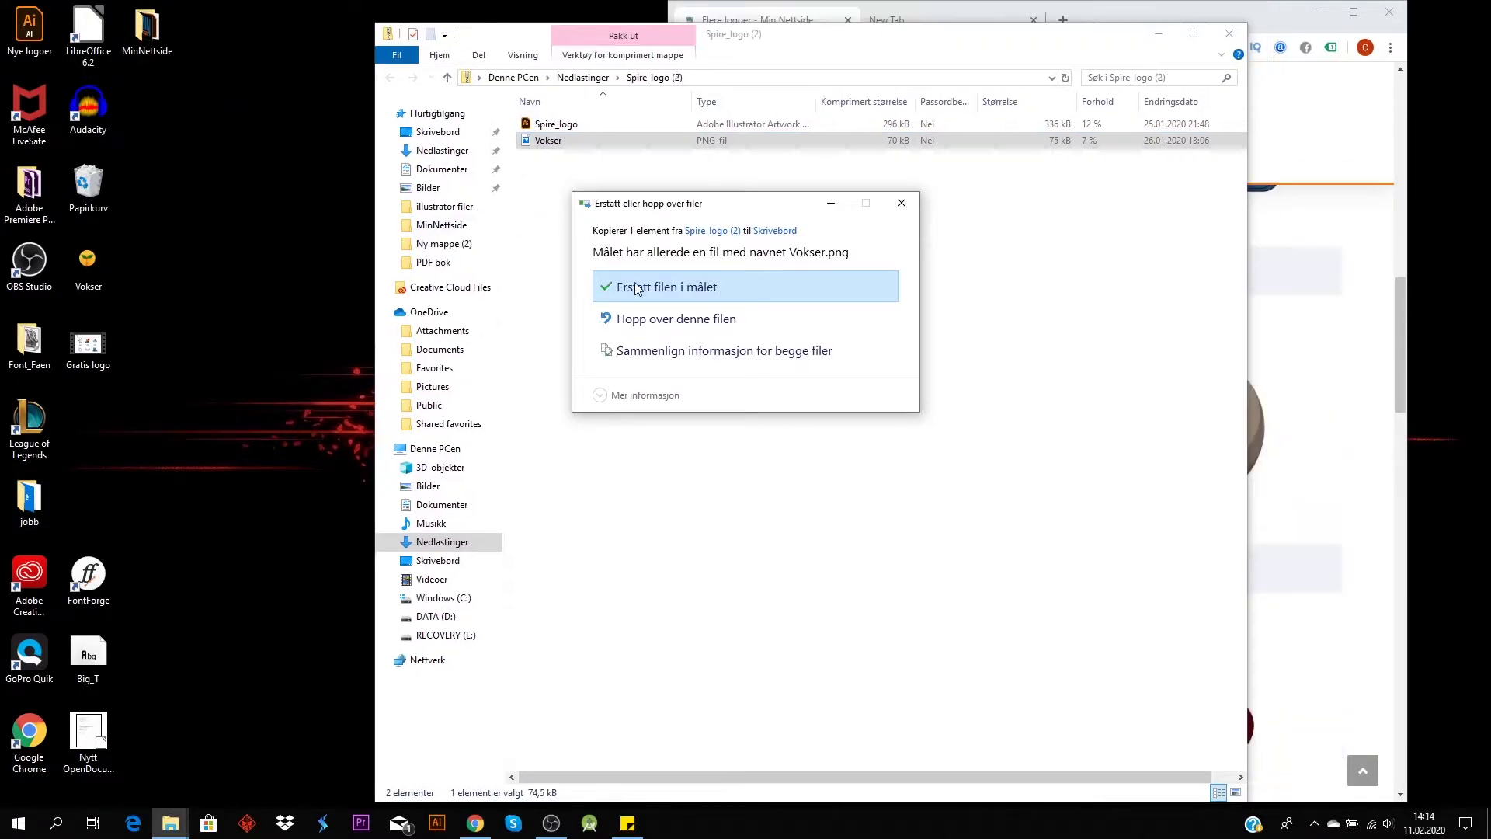
left_click(676, 287)
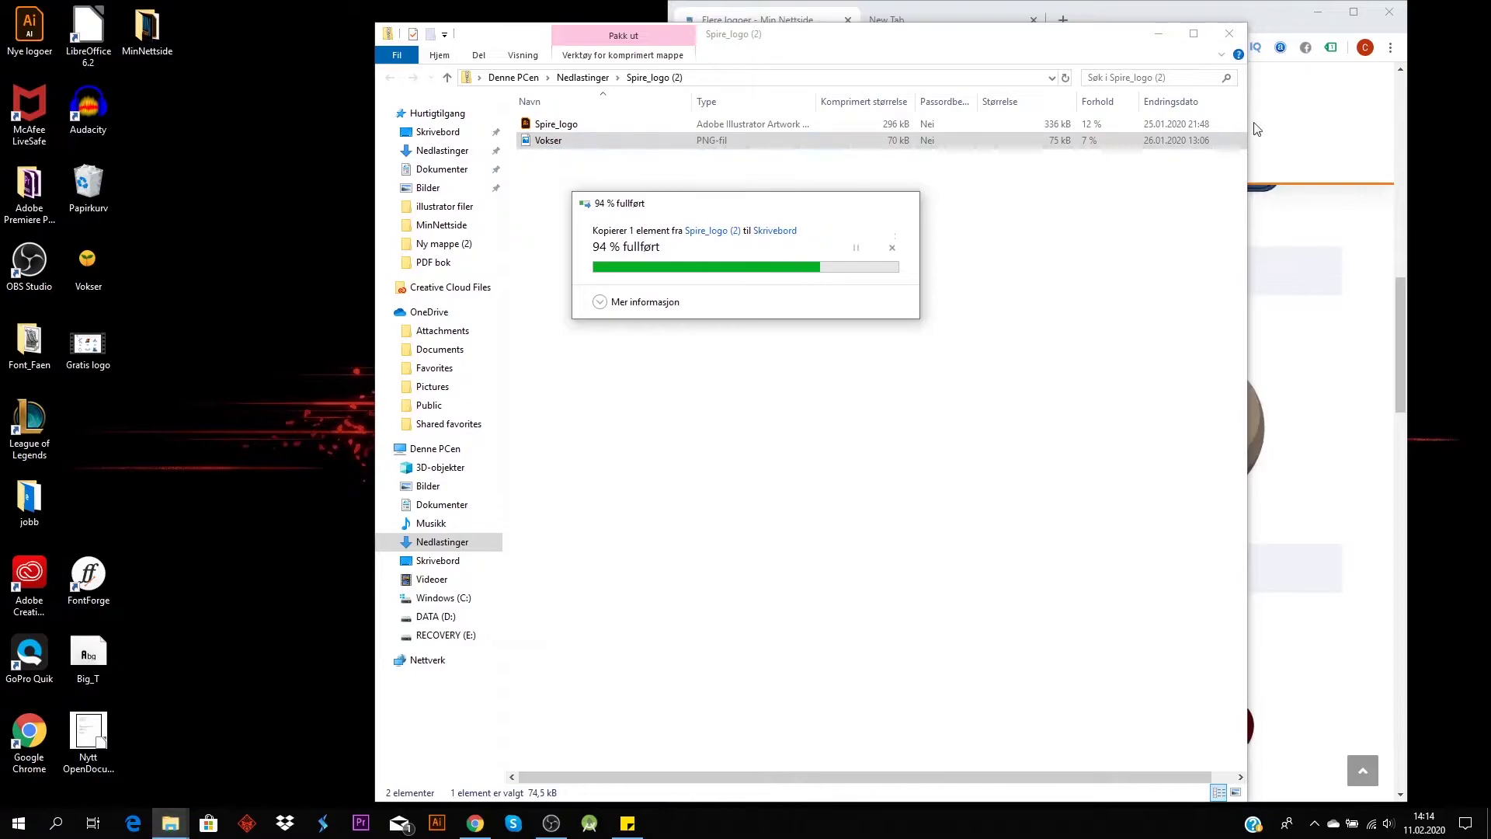
left_click(1162, 37)
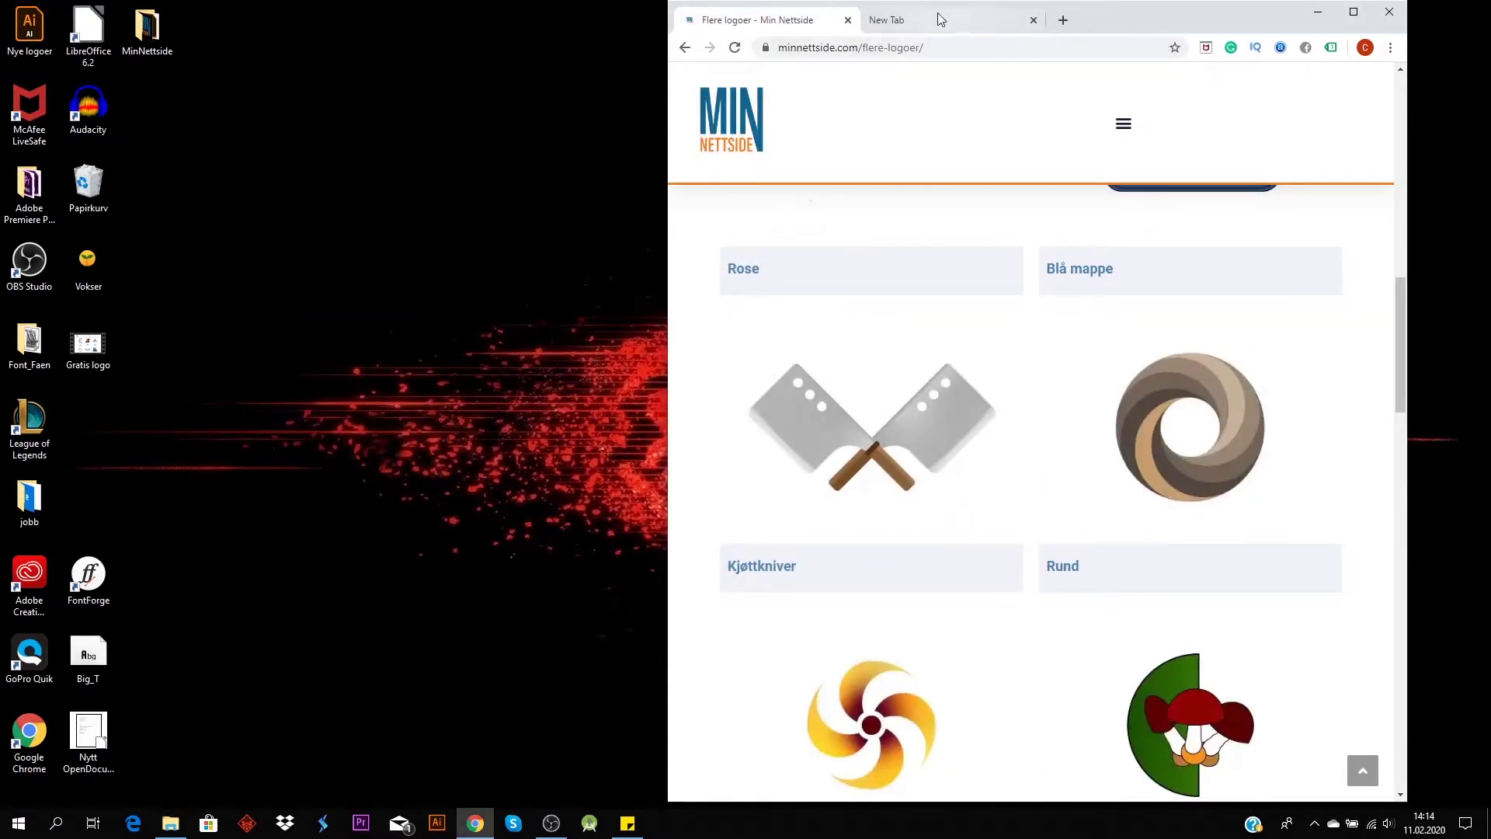
Step: Go to canva.com in a new maximized tab and log in
left_click(952, 22)
double_click(1104, 12)
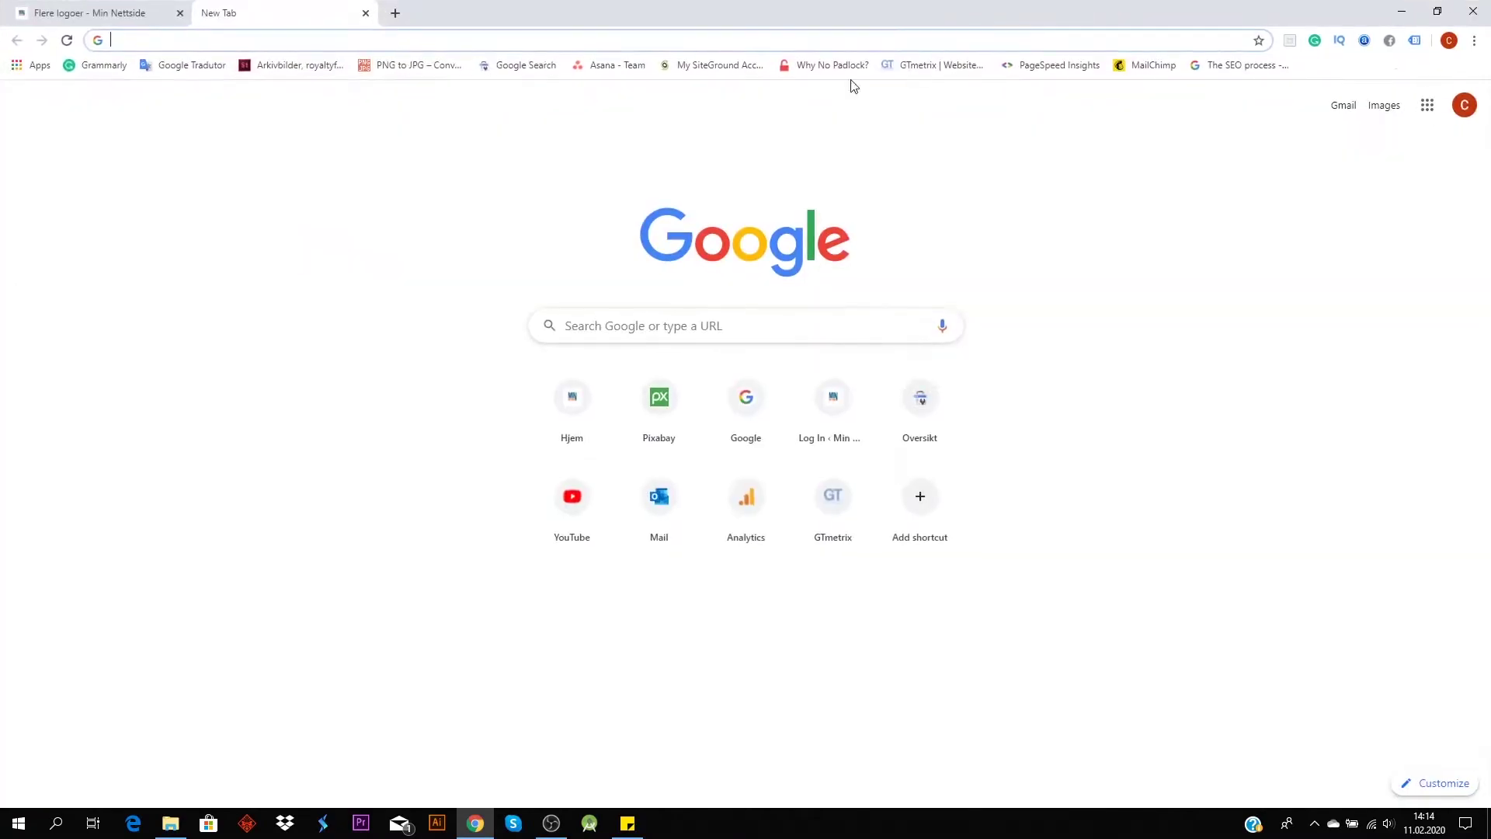
type("canva.com")
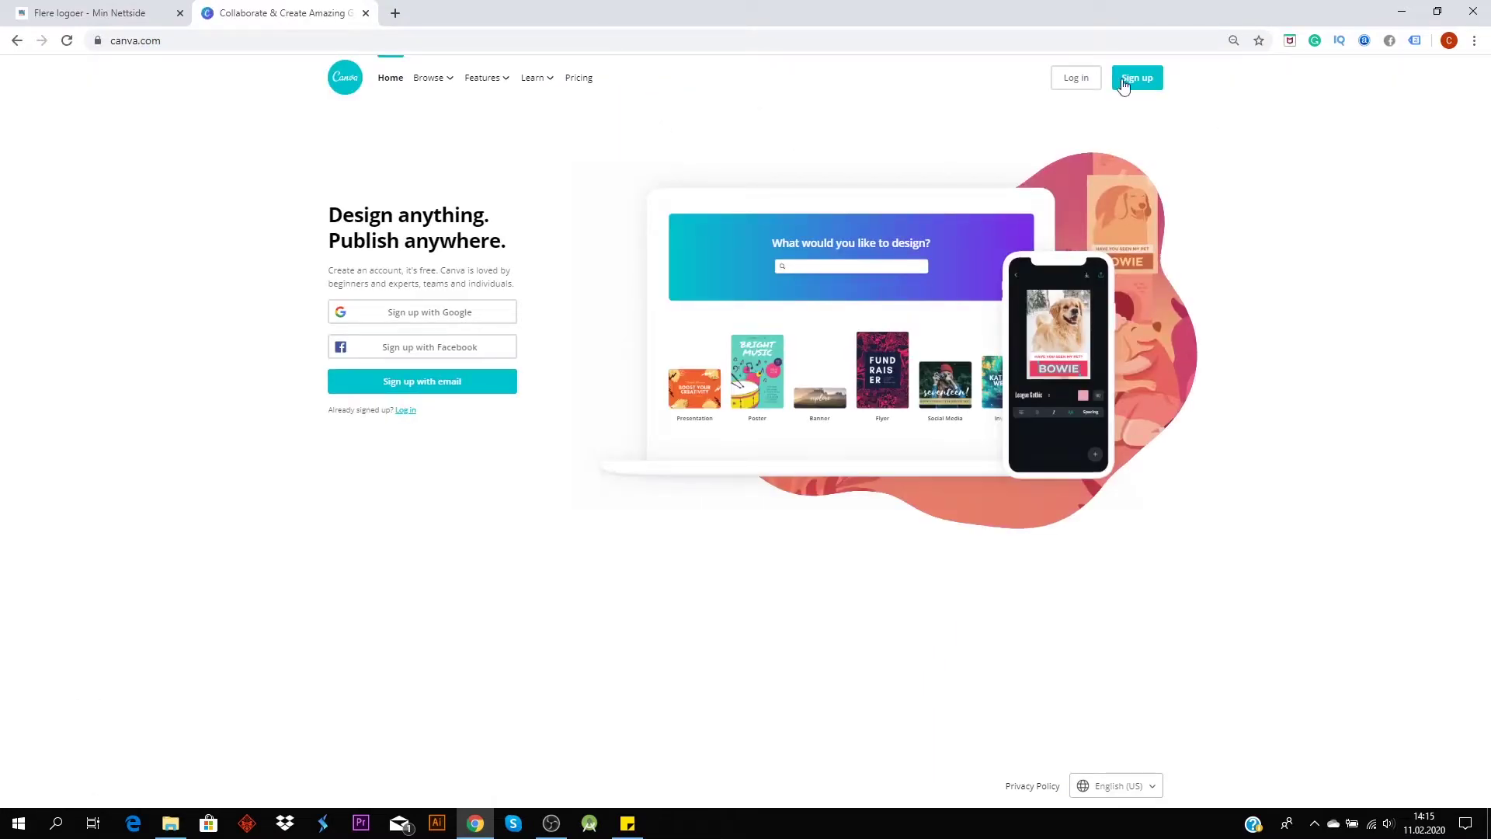
left_click(1082, 79)
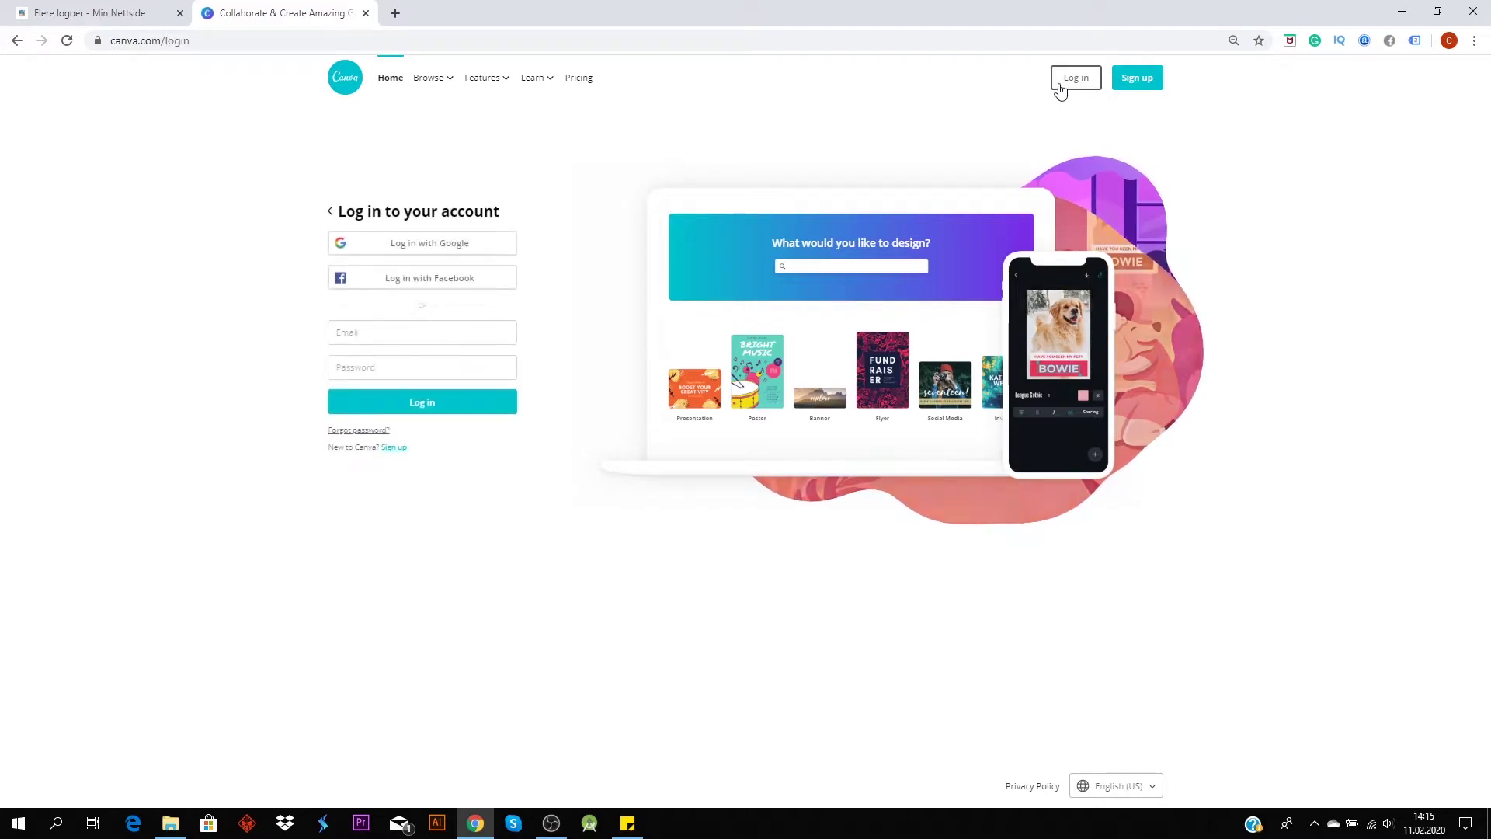
left_click(468, 403)
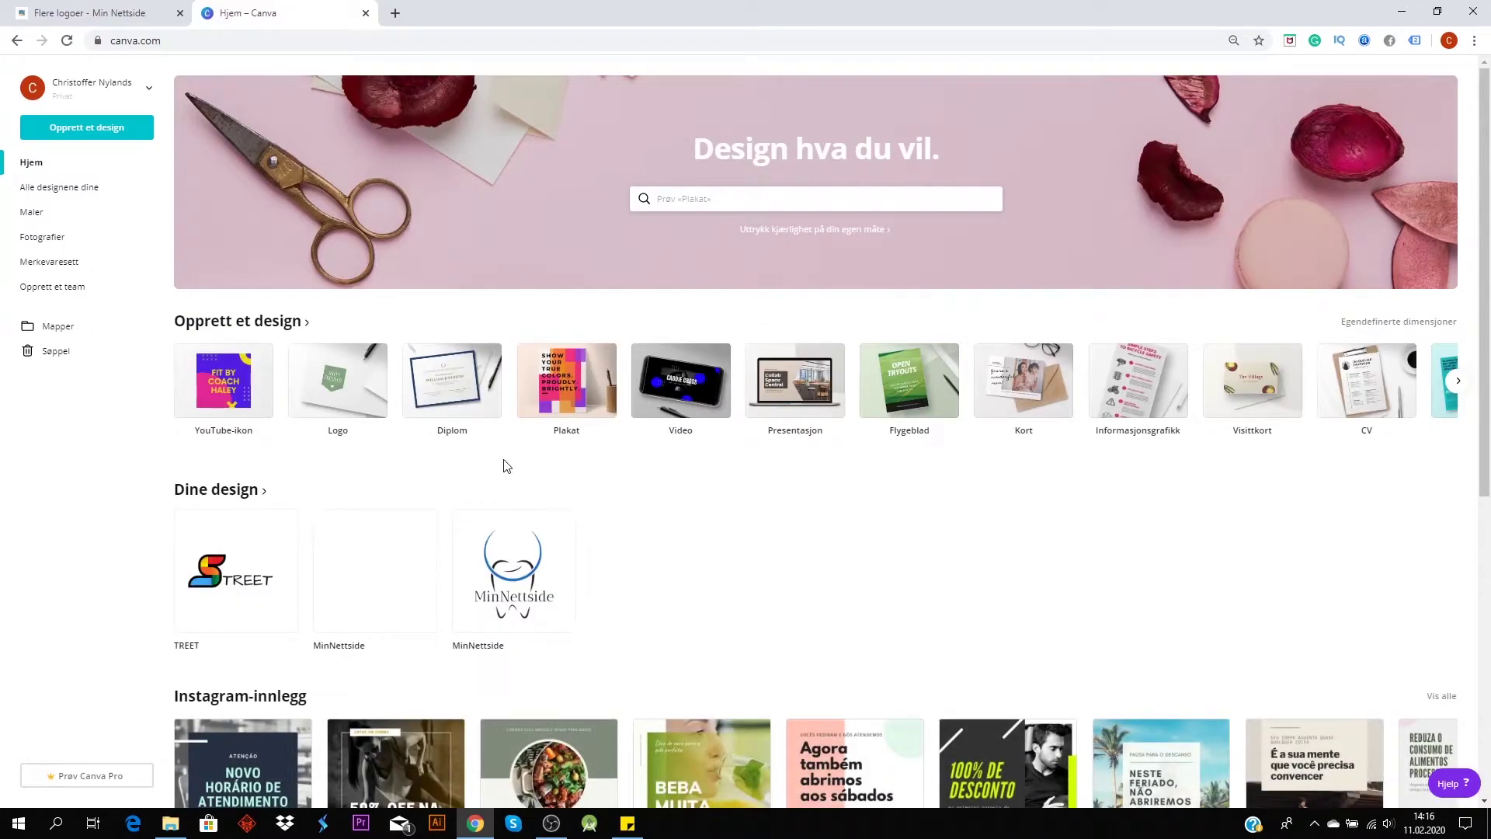
Step: Search for 'logo' on the Canva home page to start a blank Logo design
left_click(682, 197)
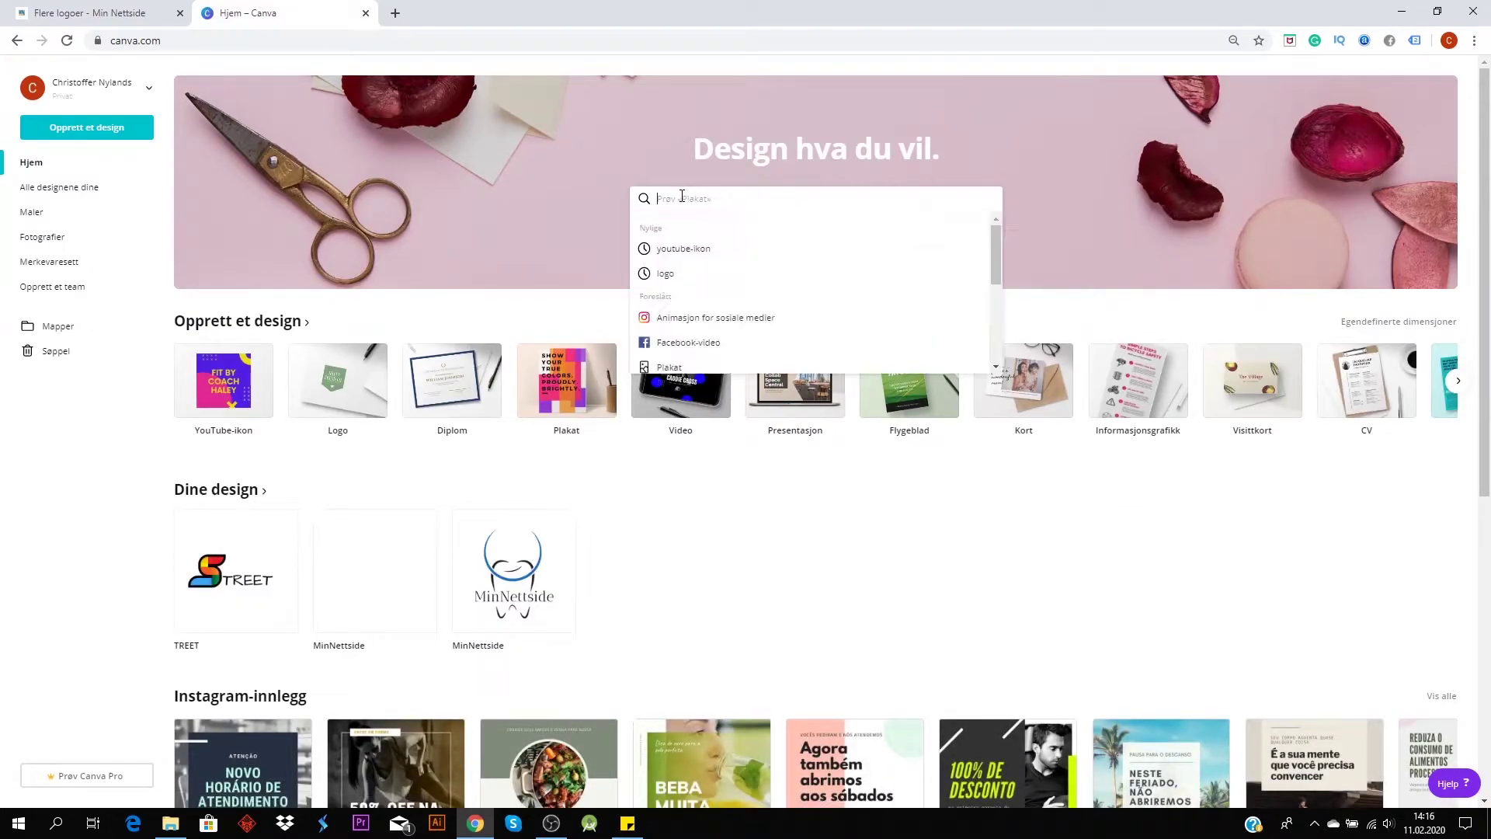
type("logo")
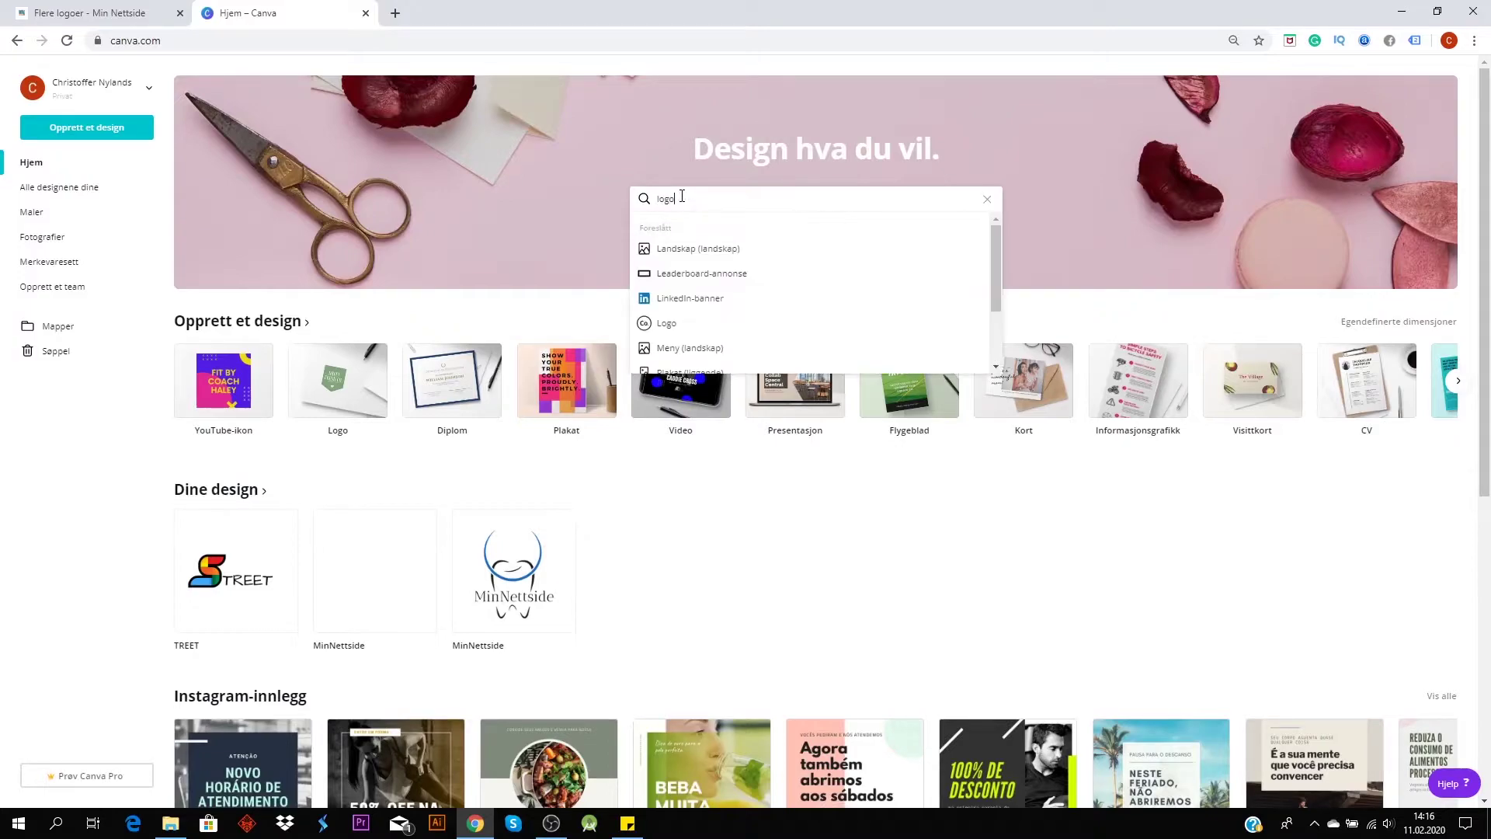
key("Return")
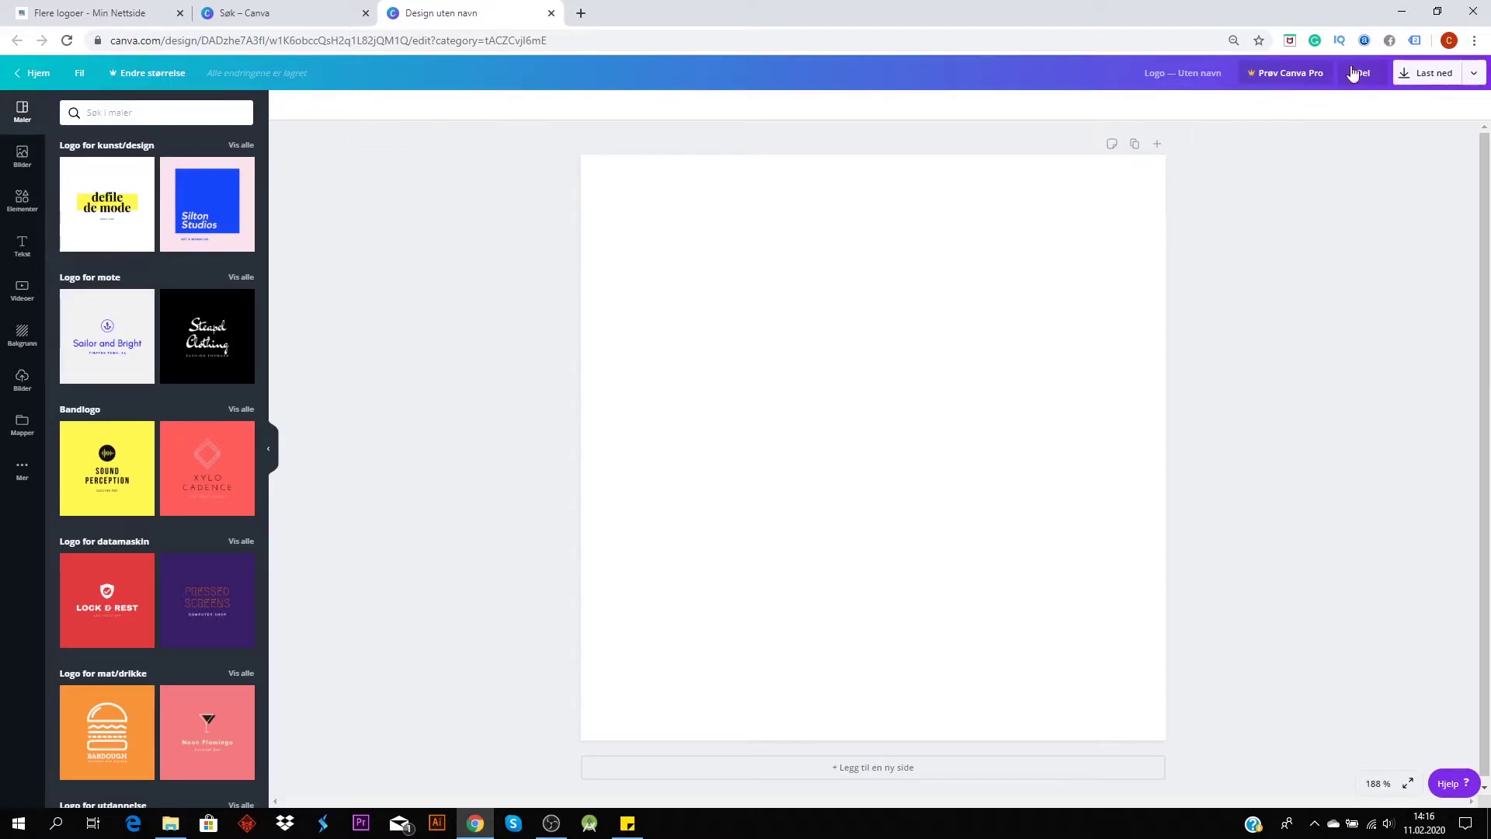
Step: Upload Vokser.png from the desktop, add it to the page, shrink it to about 287 × 287 and centre it horizontally
left_click(1436, 11)
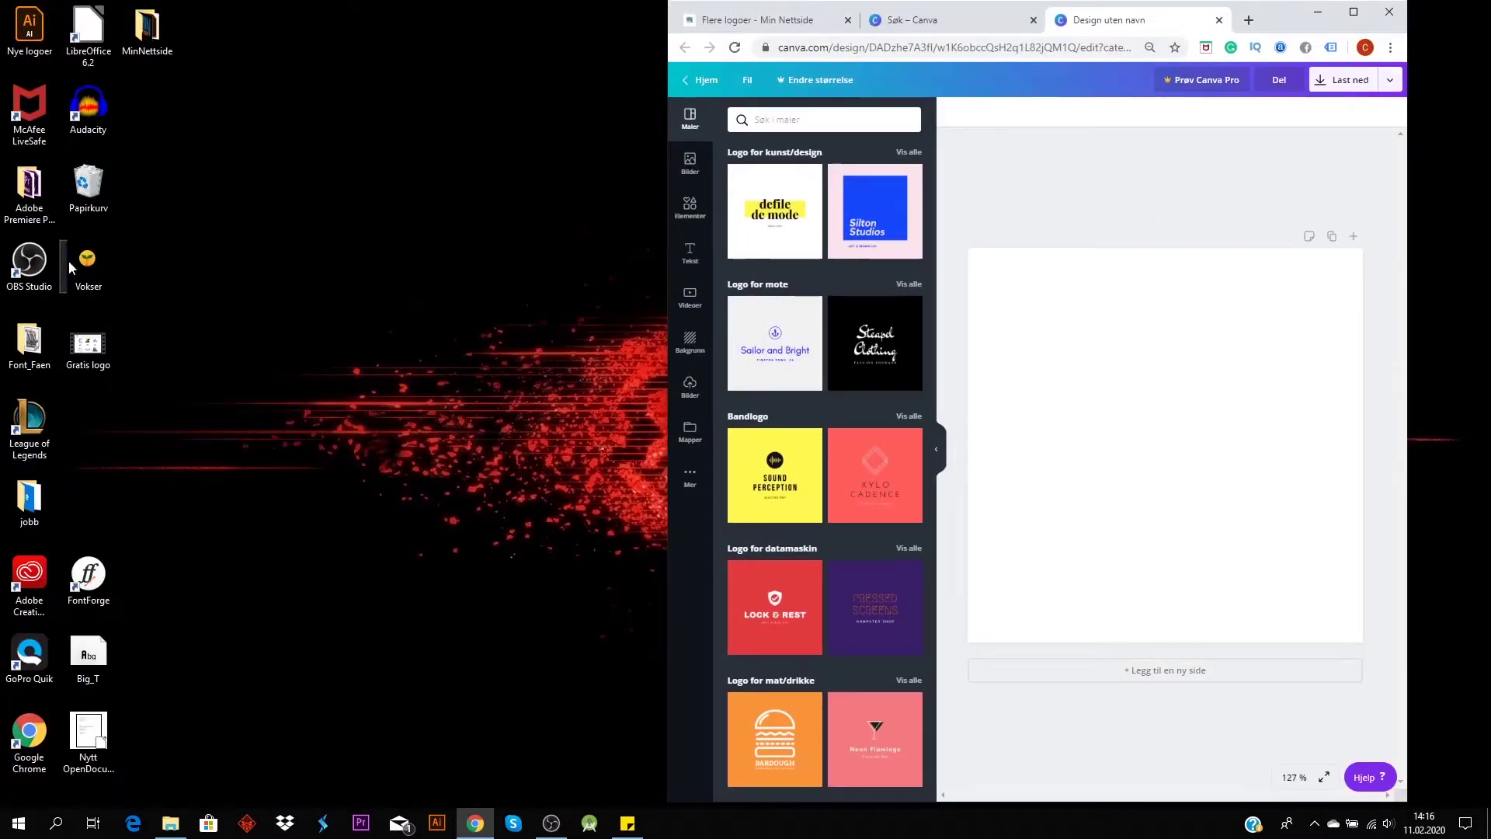
left_click_drag(99, 268, 1160, 356)
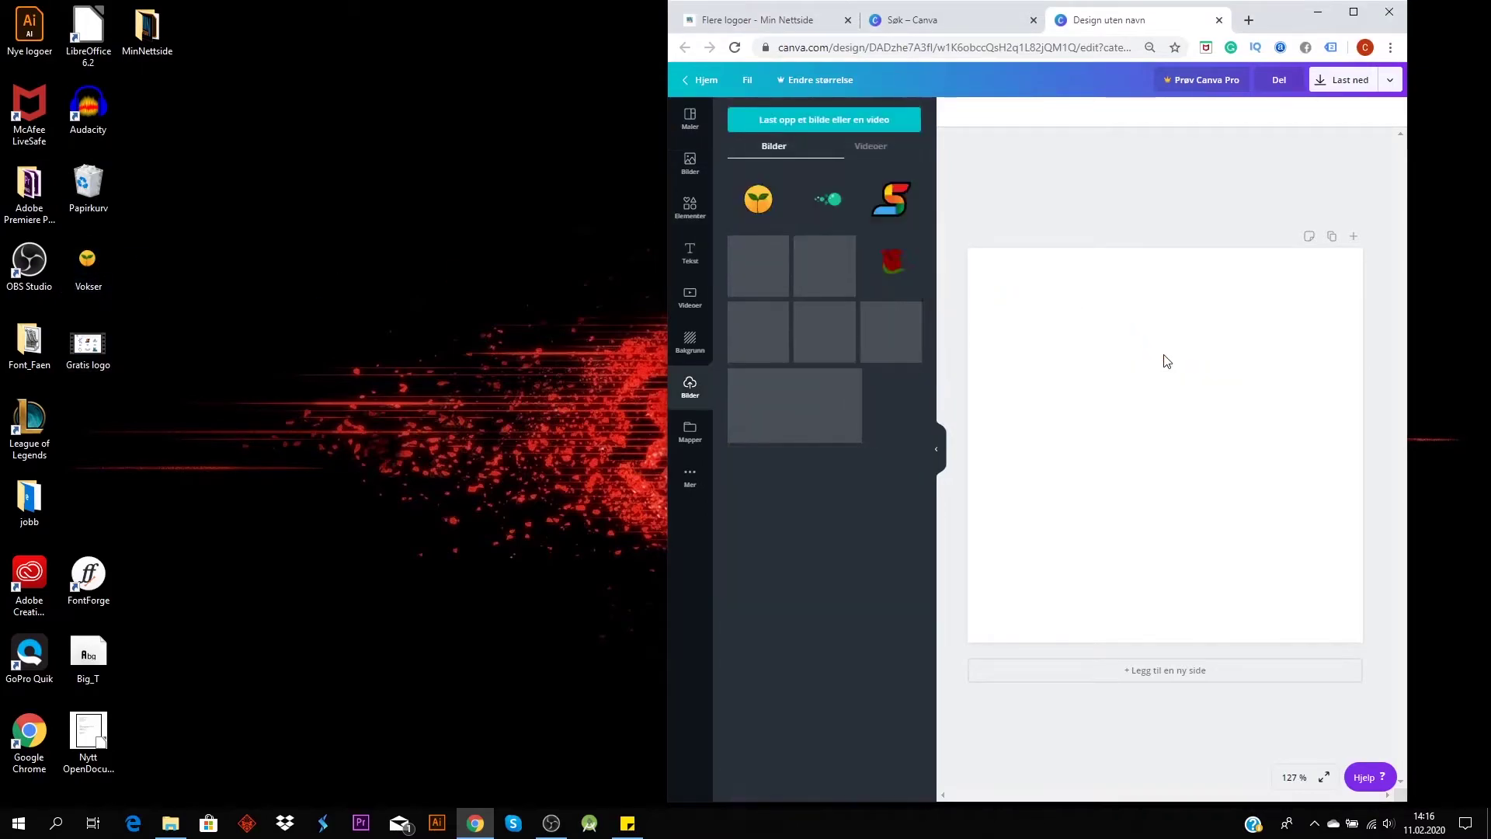
left_click(1353, 12)
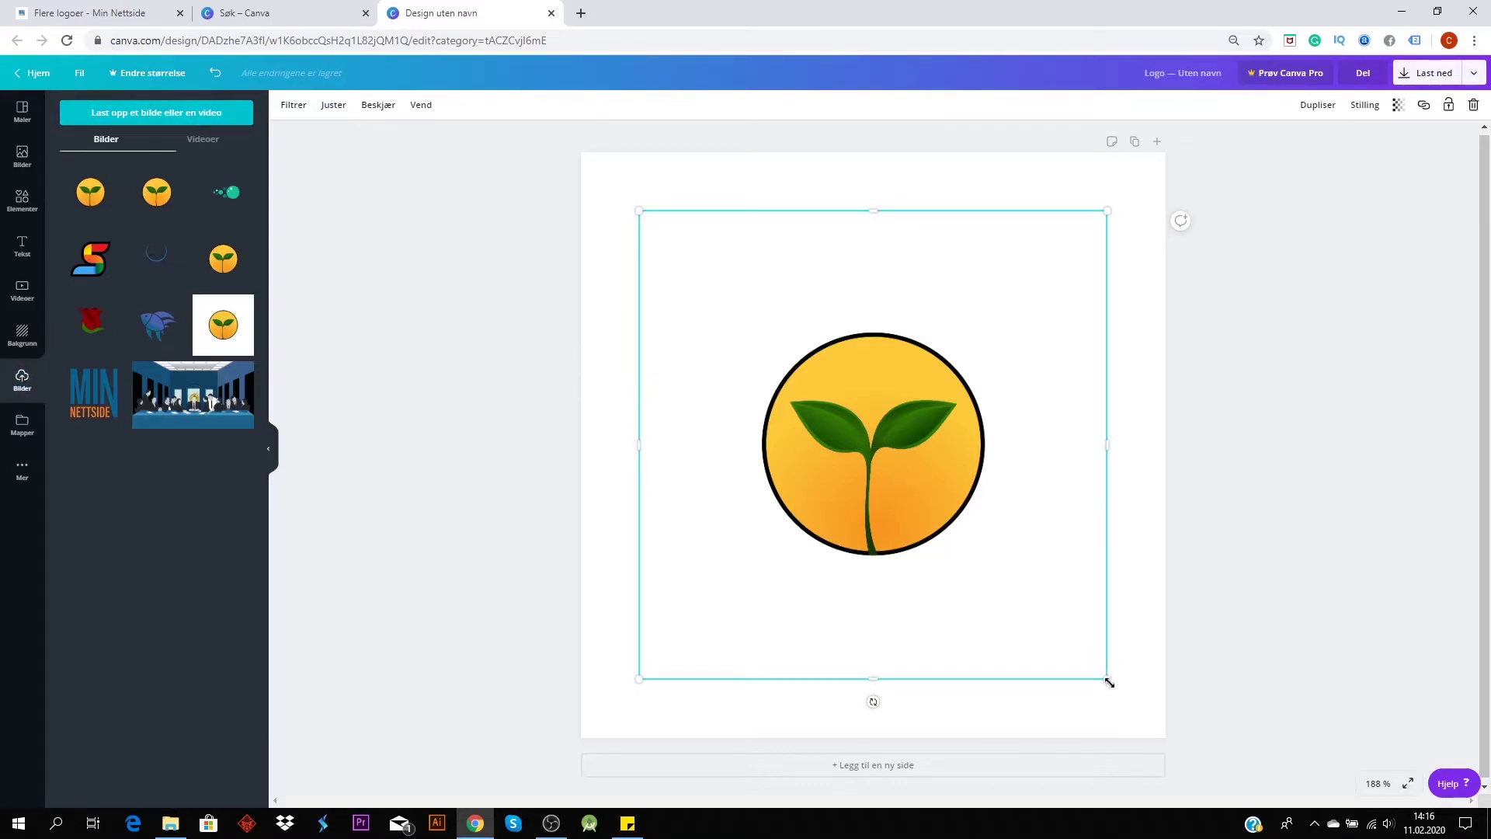
left_click_drag(1109, 682, 1041, 587)
left_click_drag(827, 388, 869, 386)
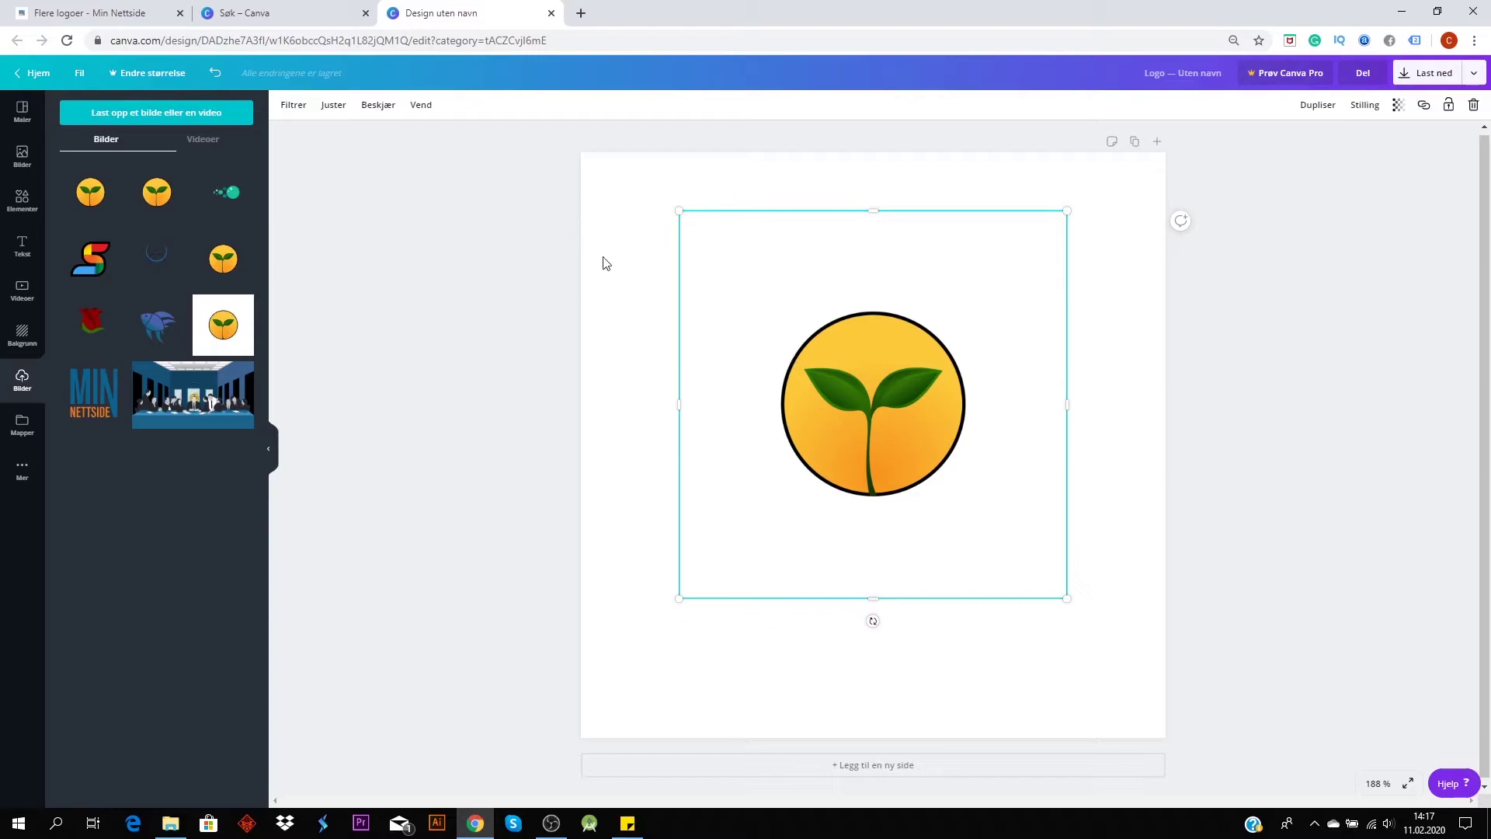
Step: Add a heading reading 'MinNettside' and move it centred below the sprout circle
left_click(631, 351)
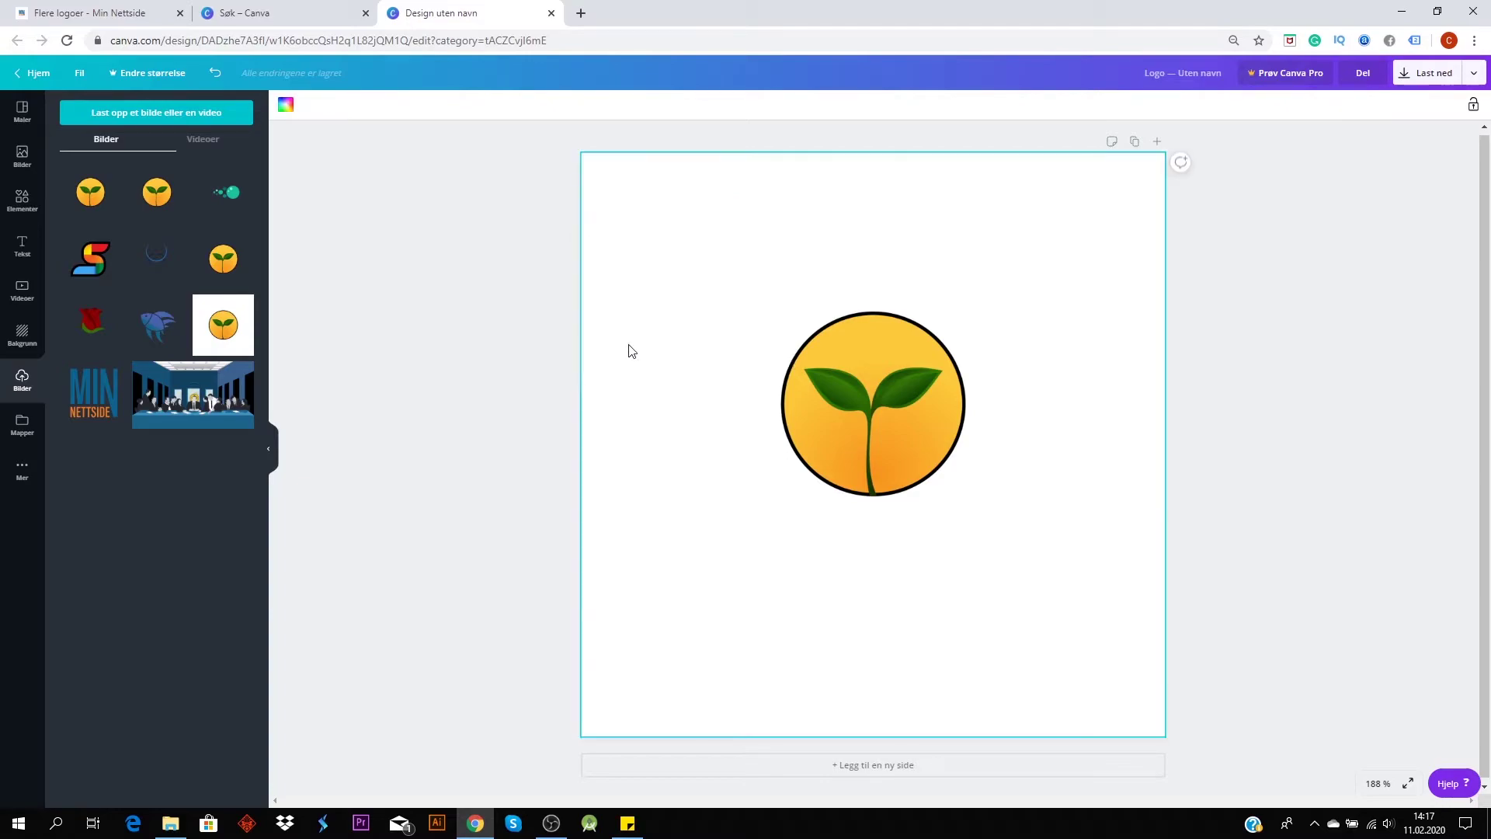
left_click(22, 250)
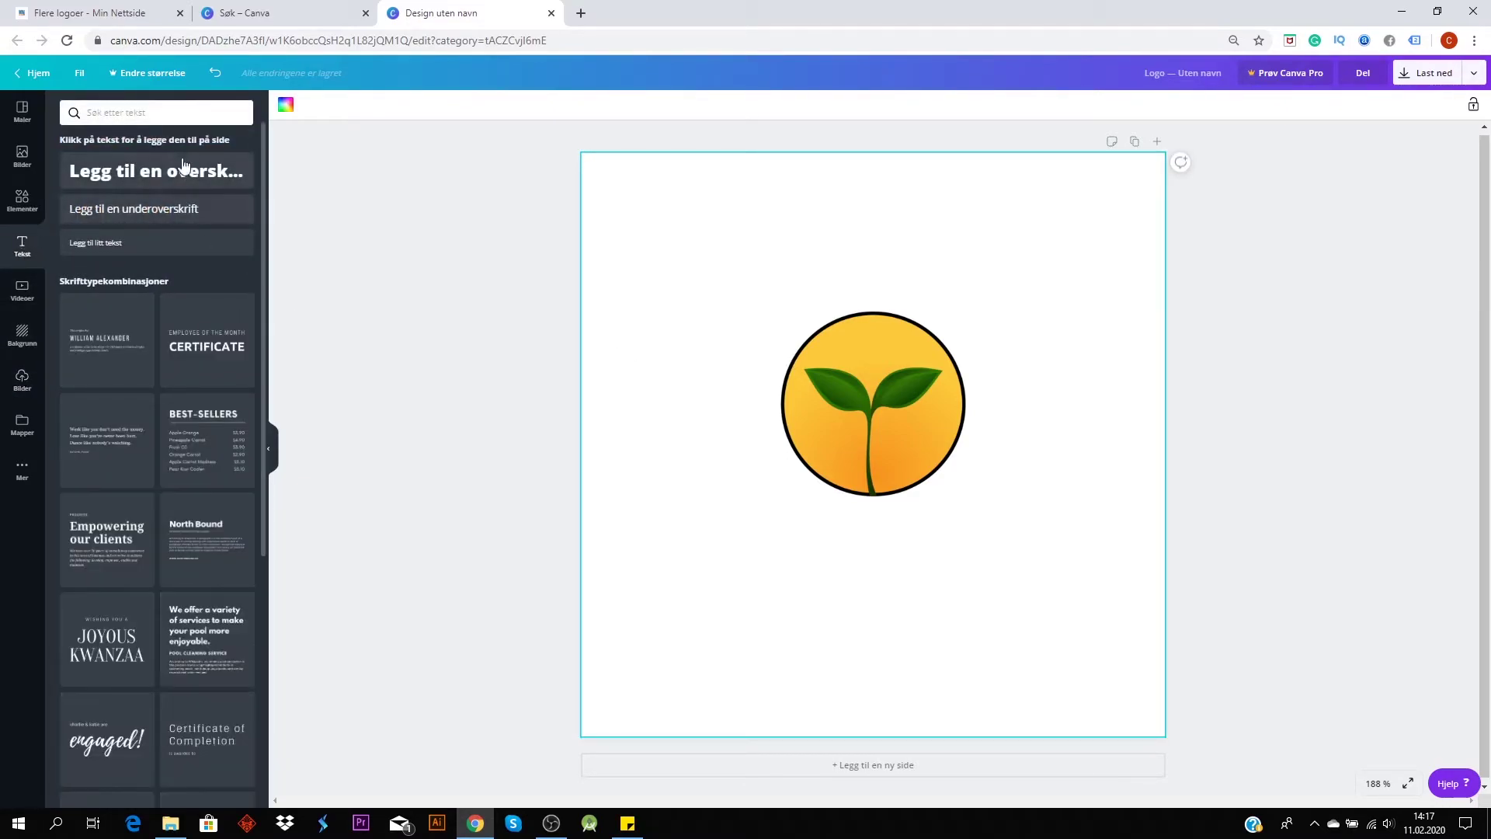
left_click(218, 188)
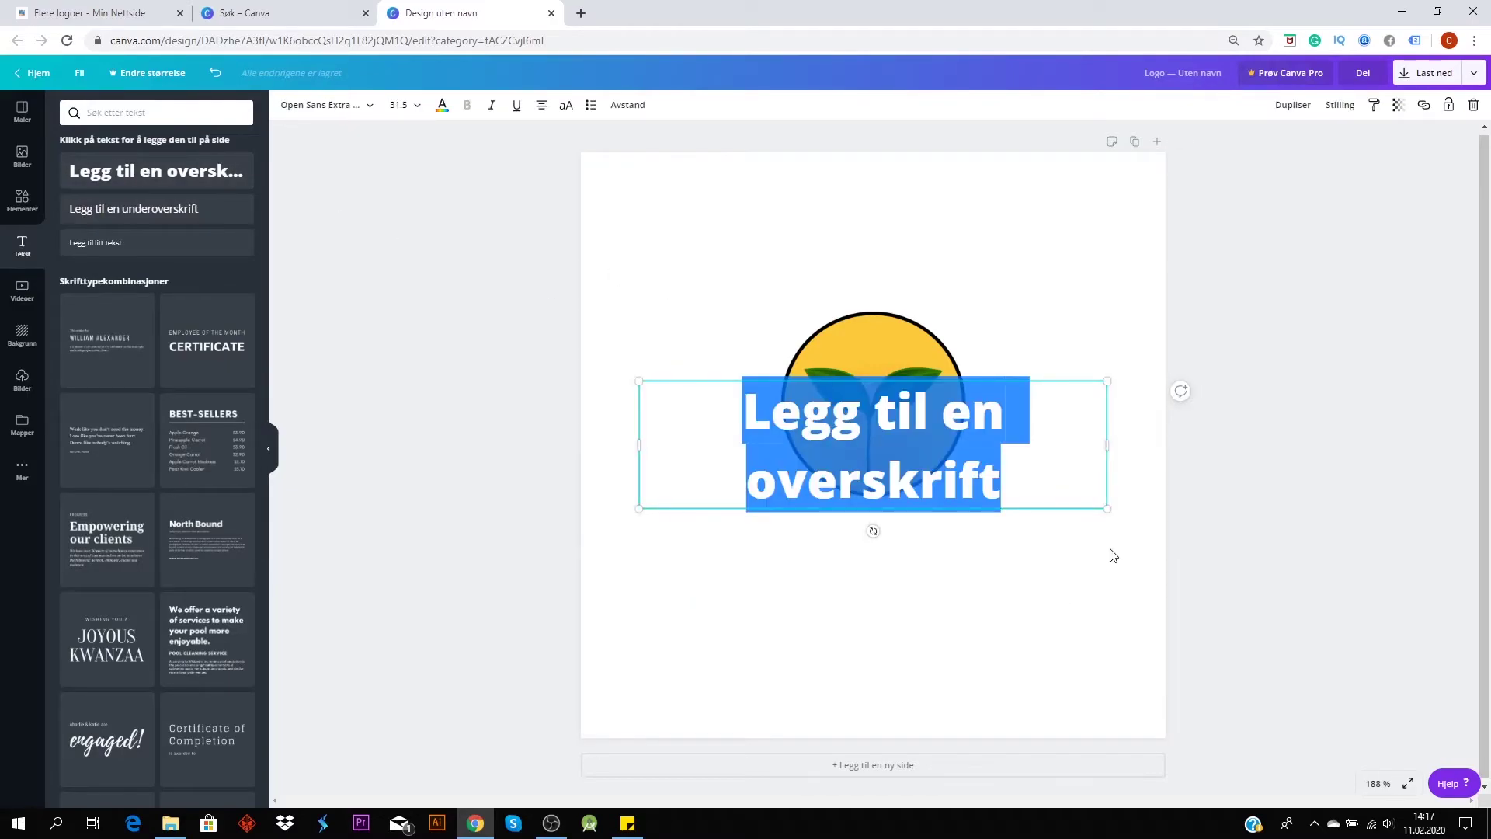
type("Minænettsi")
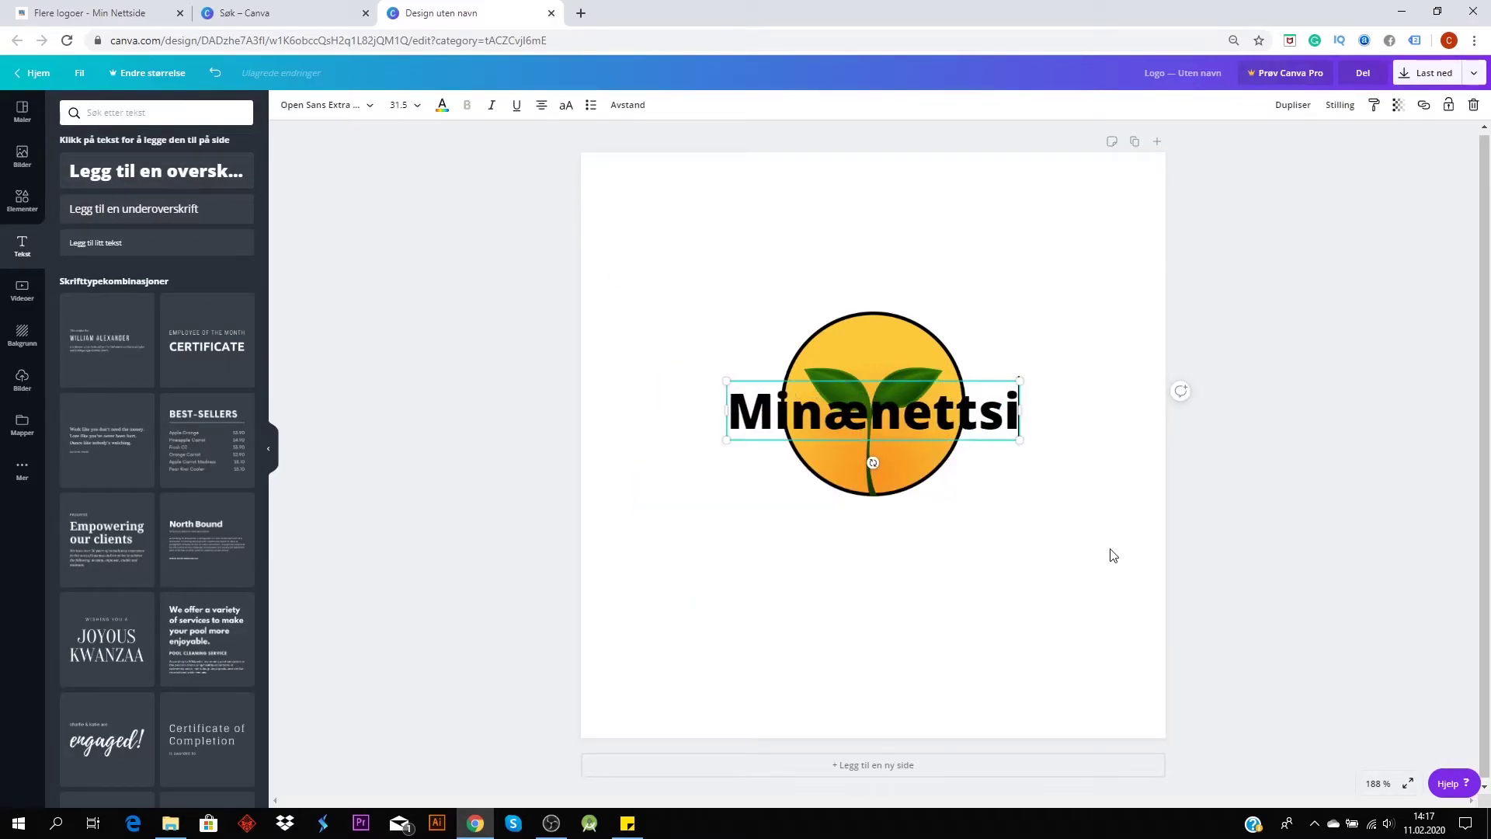
key("BackSpace")
key("BackSpace")
key("BackSpace")
key("BackSpace")
key("BackSpace")
key("BackSpace")
key("BackSpace")
type("nettside")
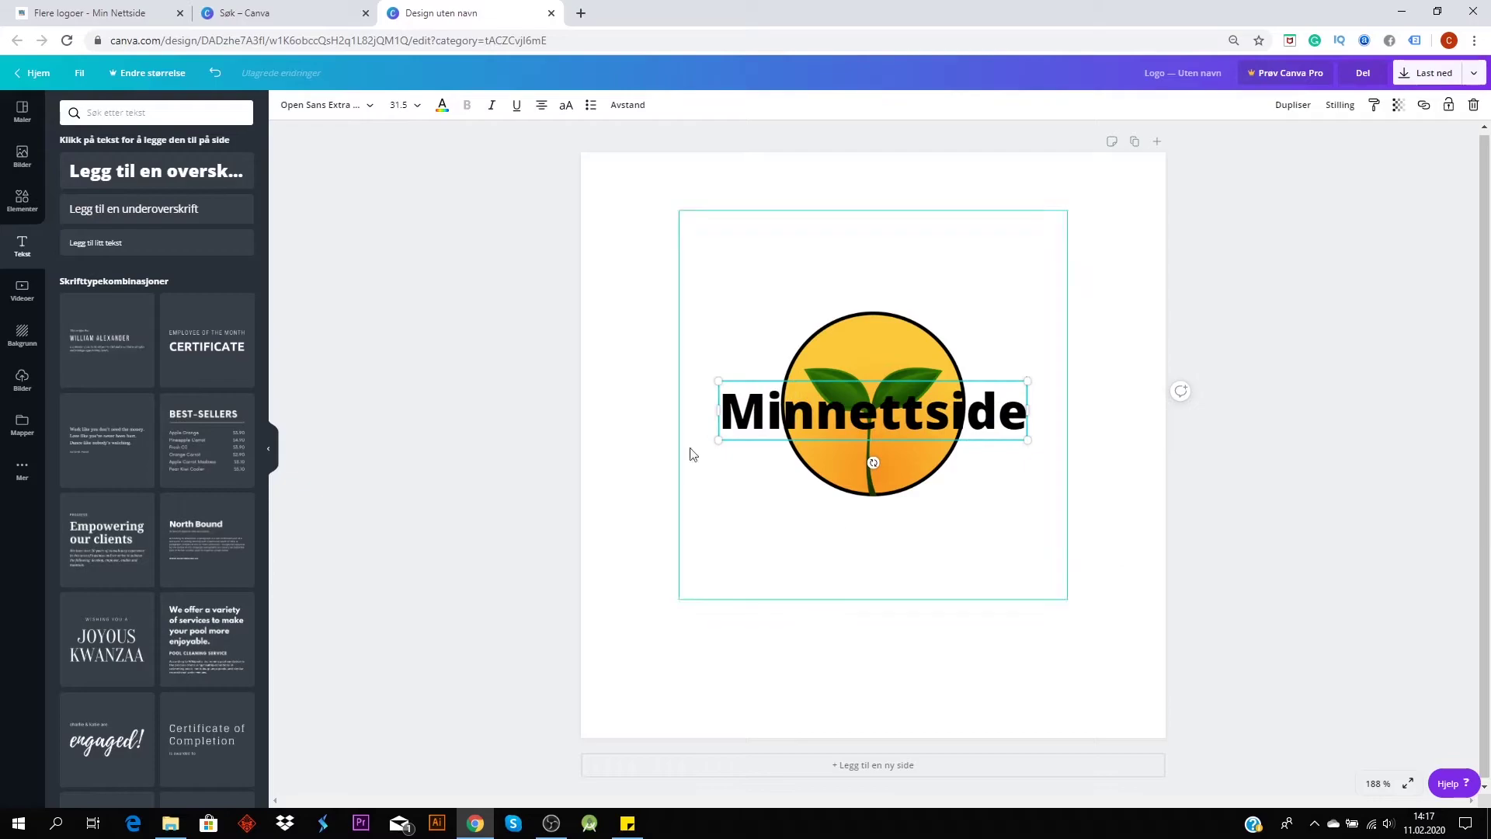
key("BackSpace")
key("BackSpace")
key("BackSpace")
key("BackSpace")
key("BackSpace")
key("BackSpace")
key("BackSpace")
key("BackSpace")
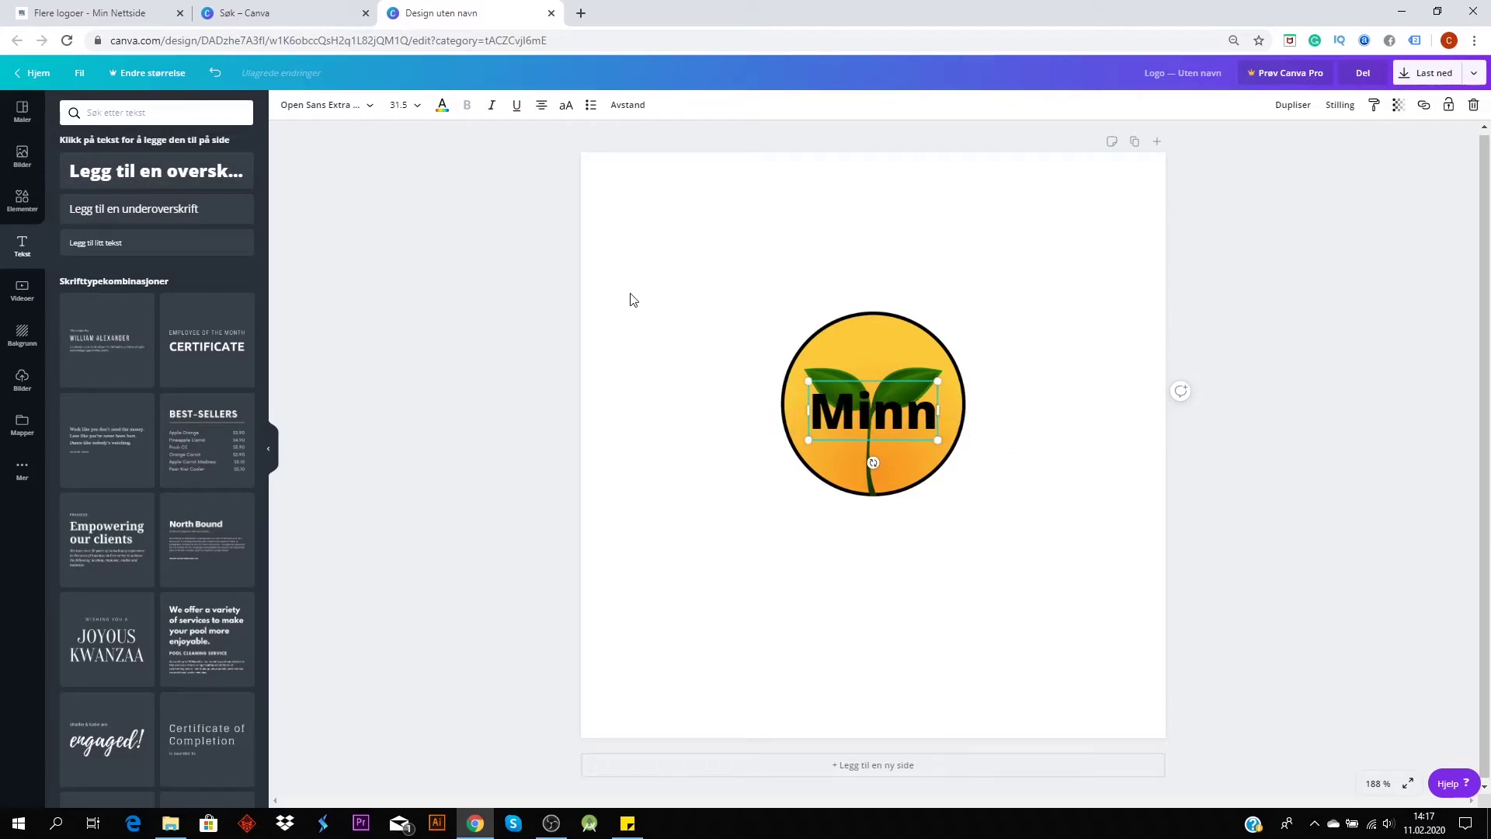
type("Nettside")
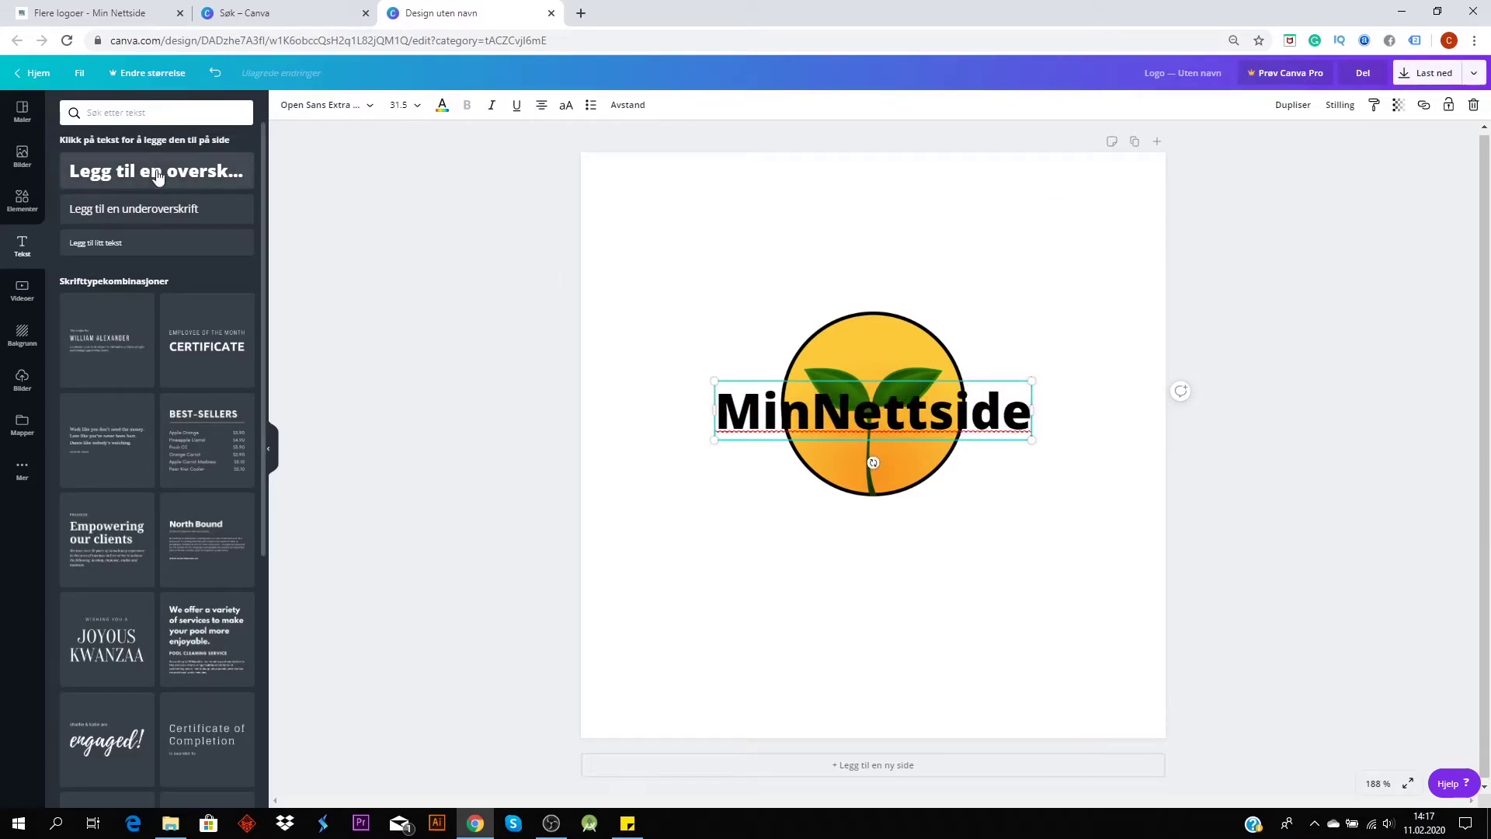
left_click(622, 296)
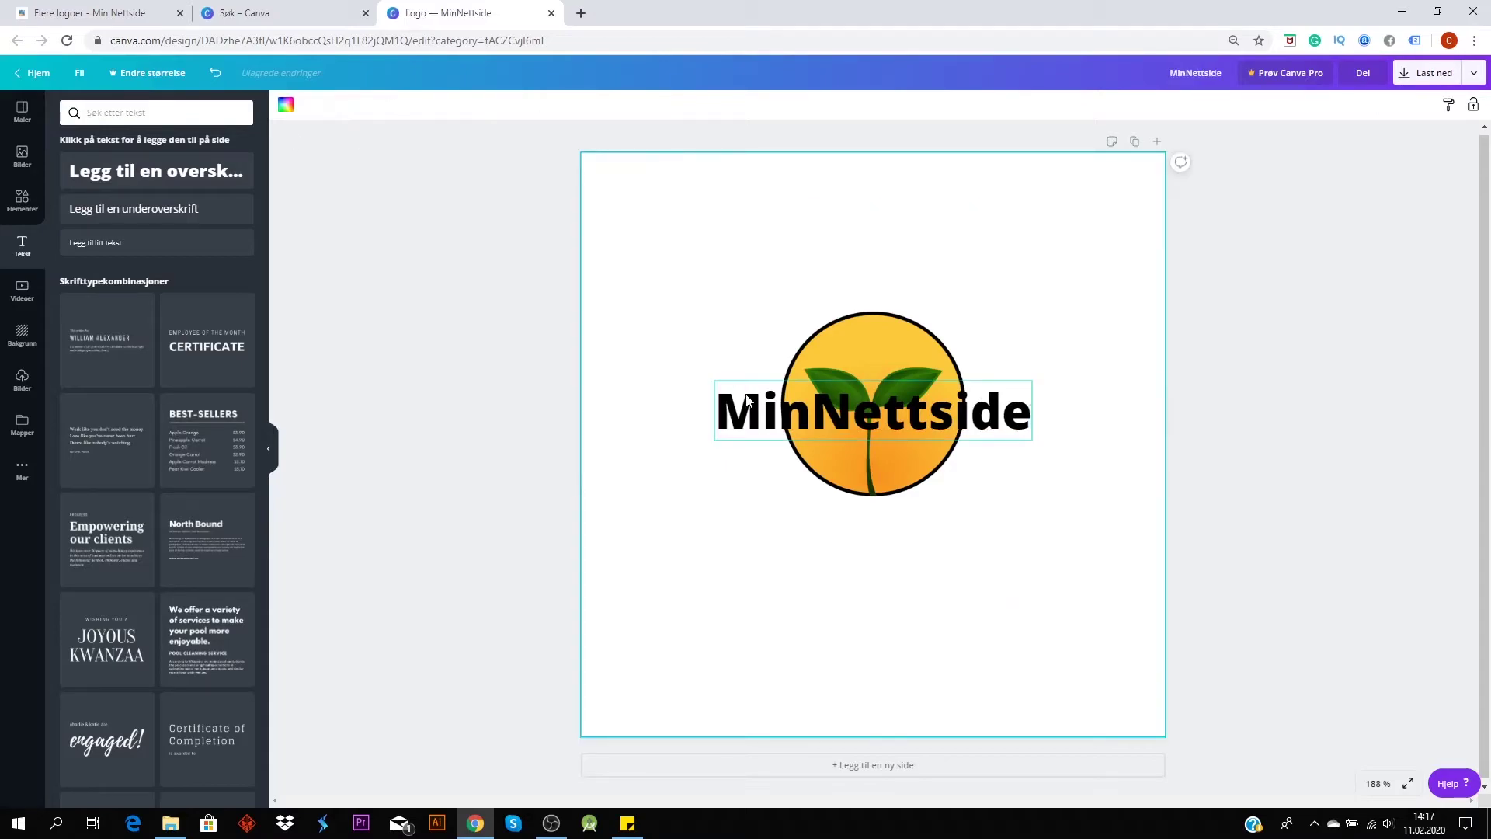
left_click_drag(744, 410, 795, 530)
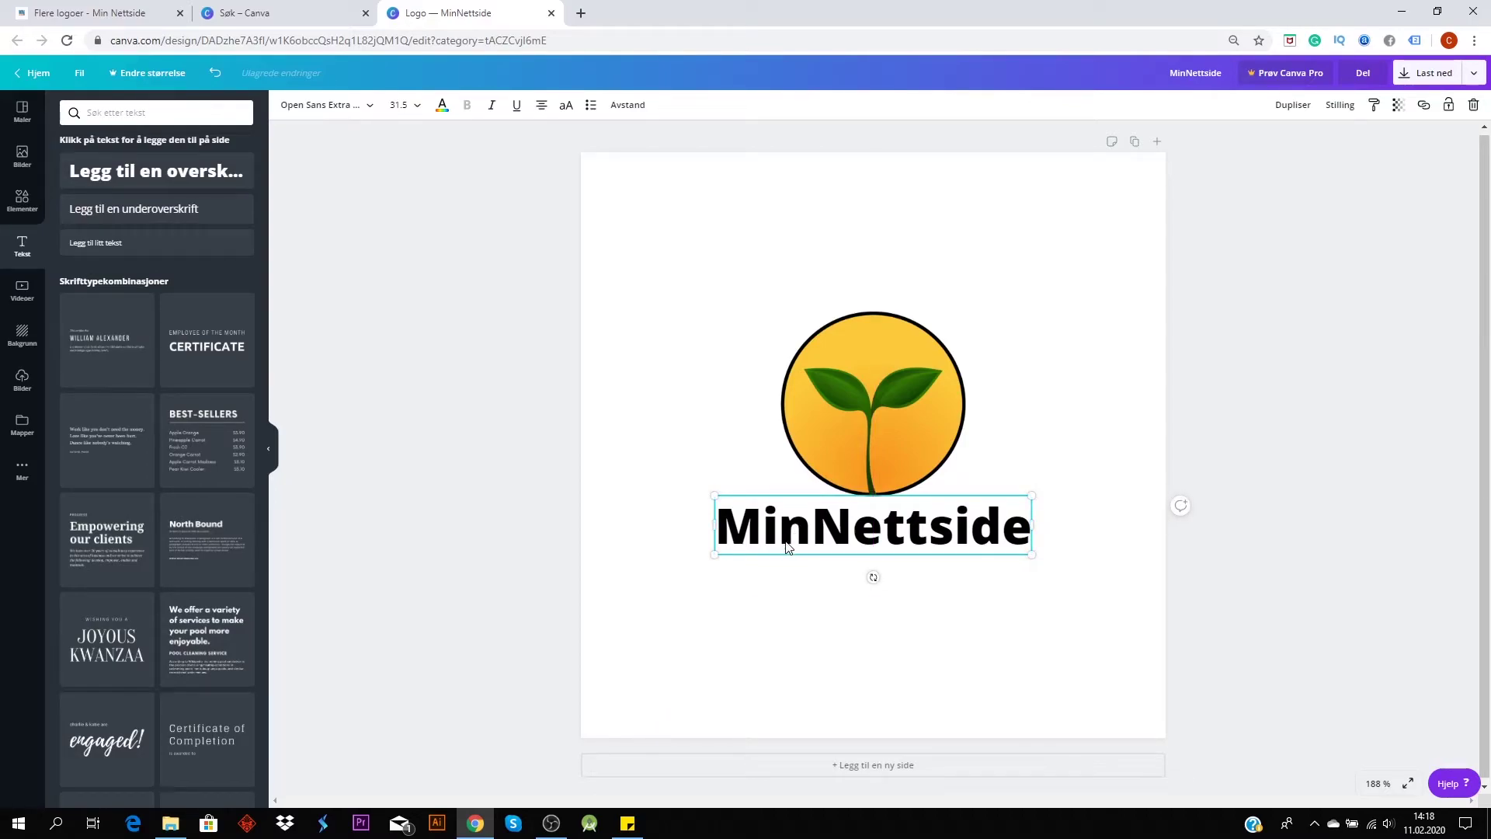
Step: Search the fonts for 'amat' and apply Amatic SC to the MinNettside heading
left_click(371, 111)
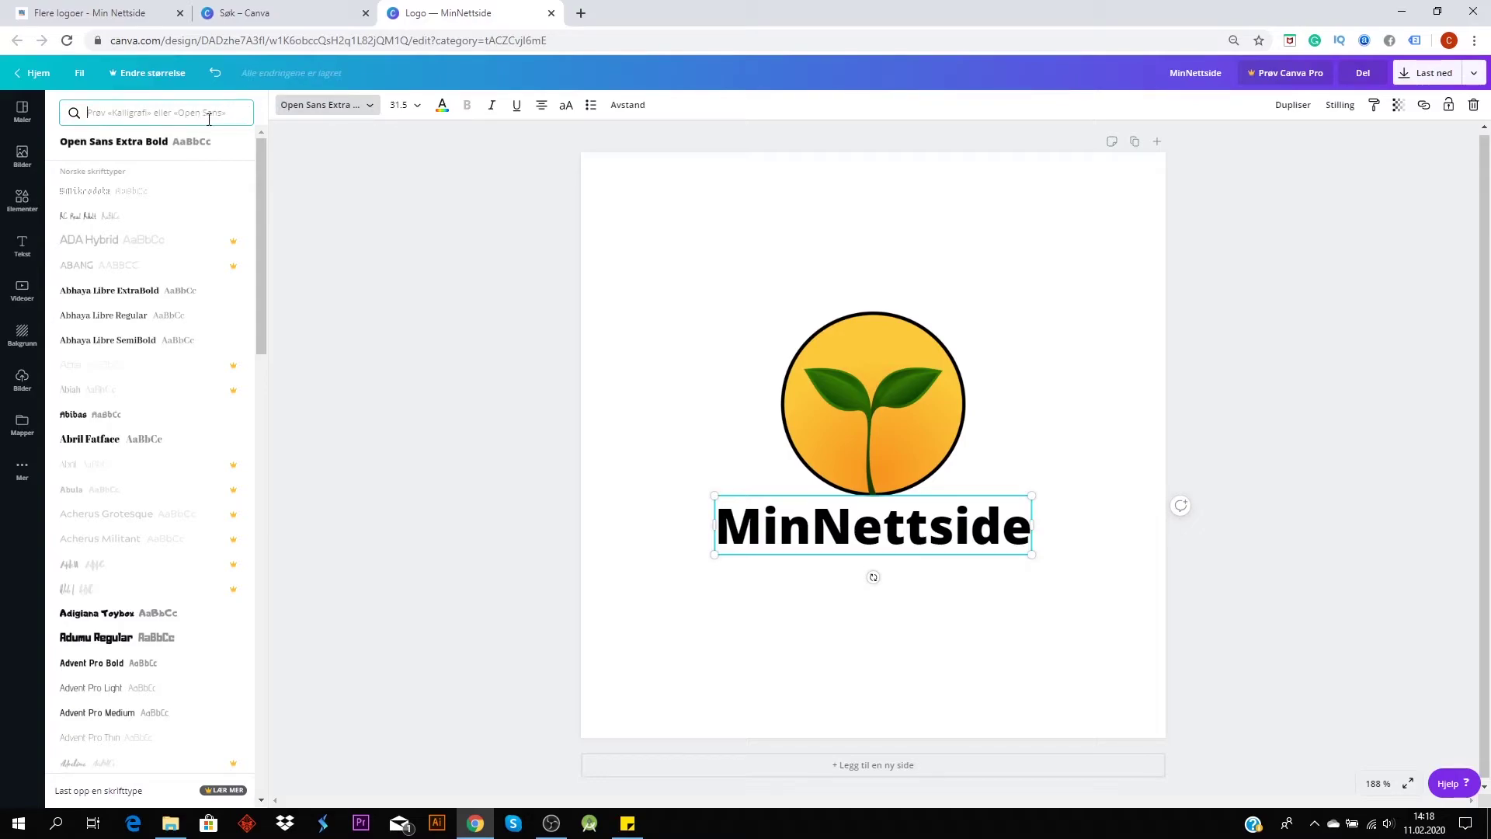
type("a")
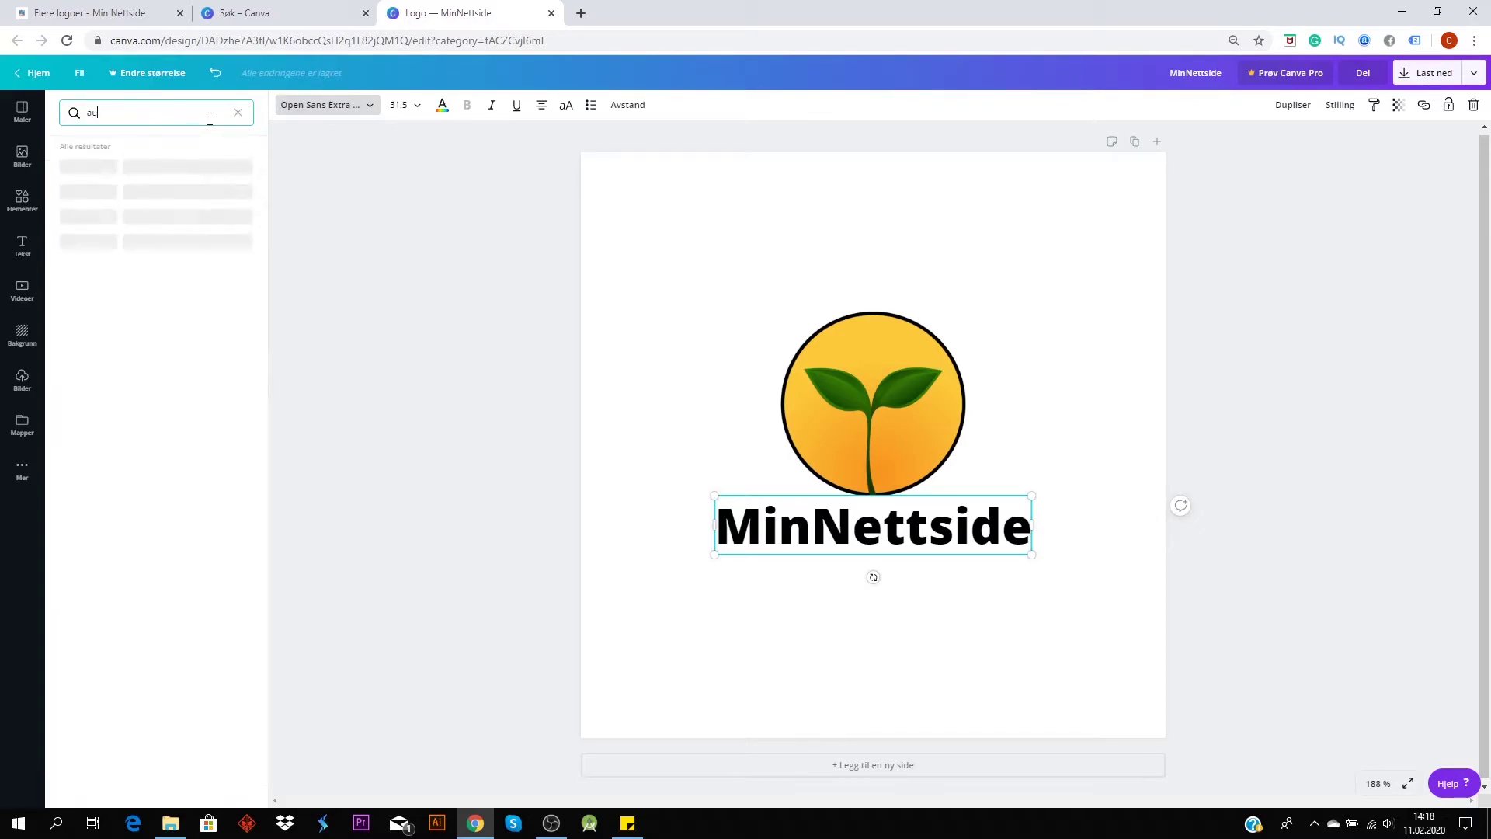
type("ma")
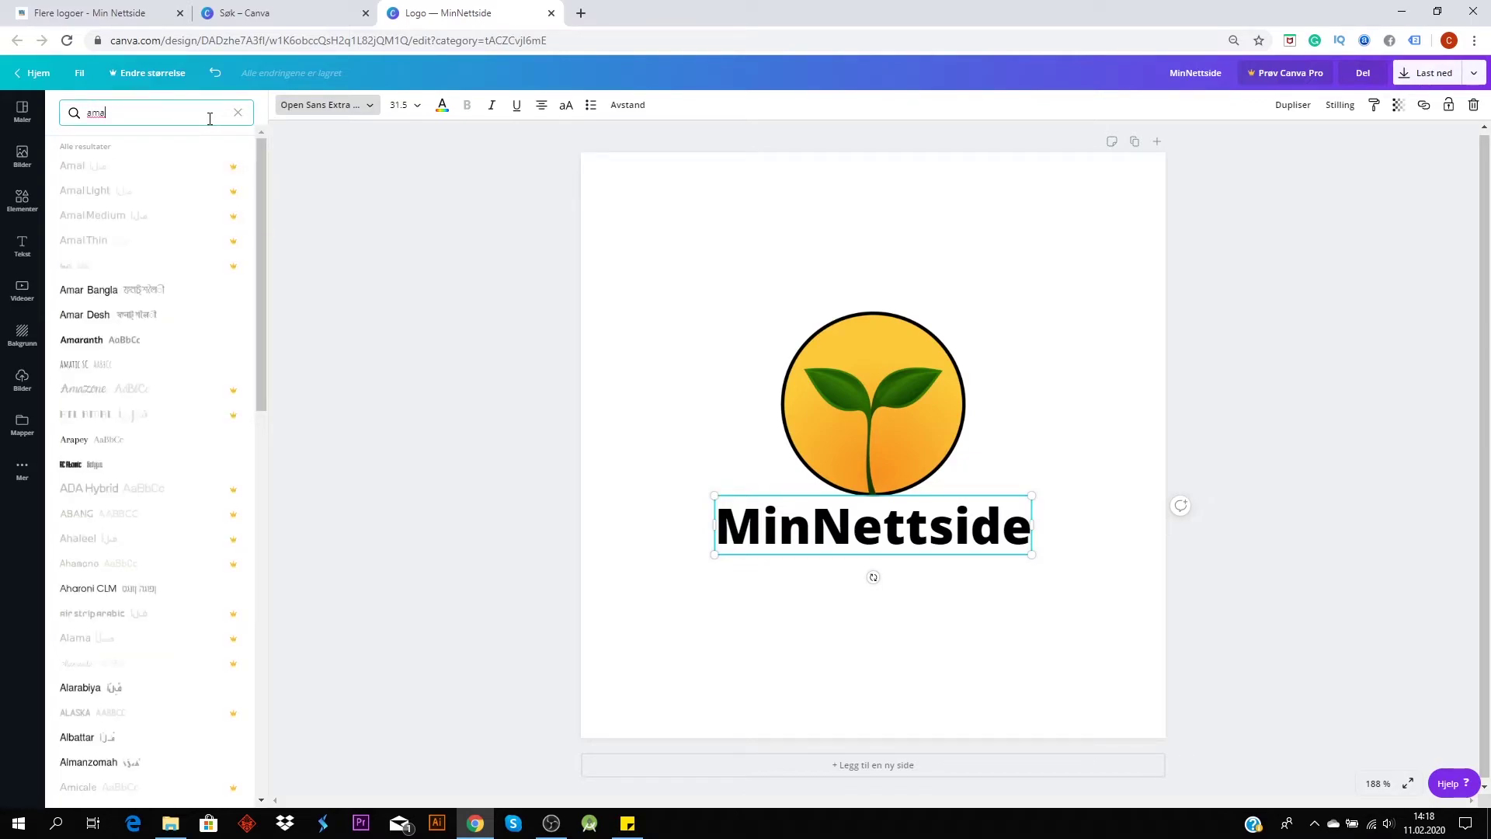
type("t")
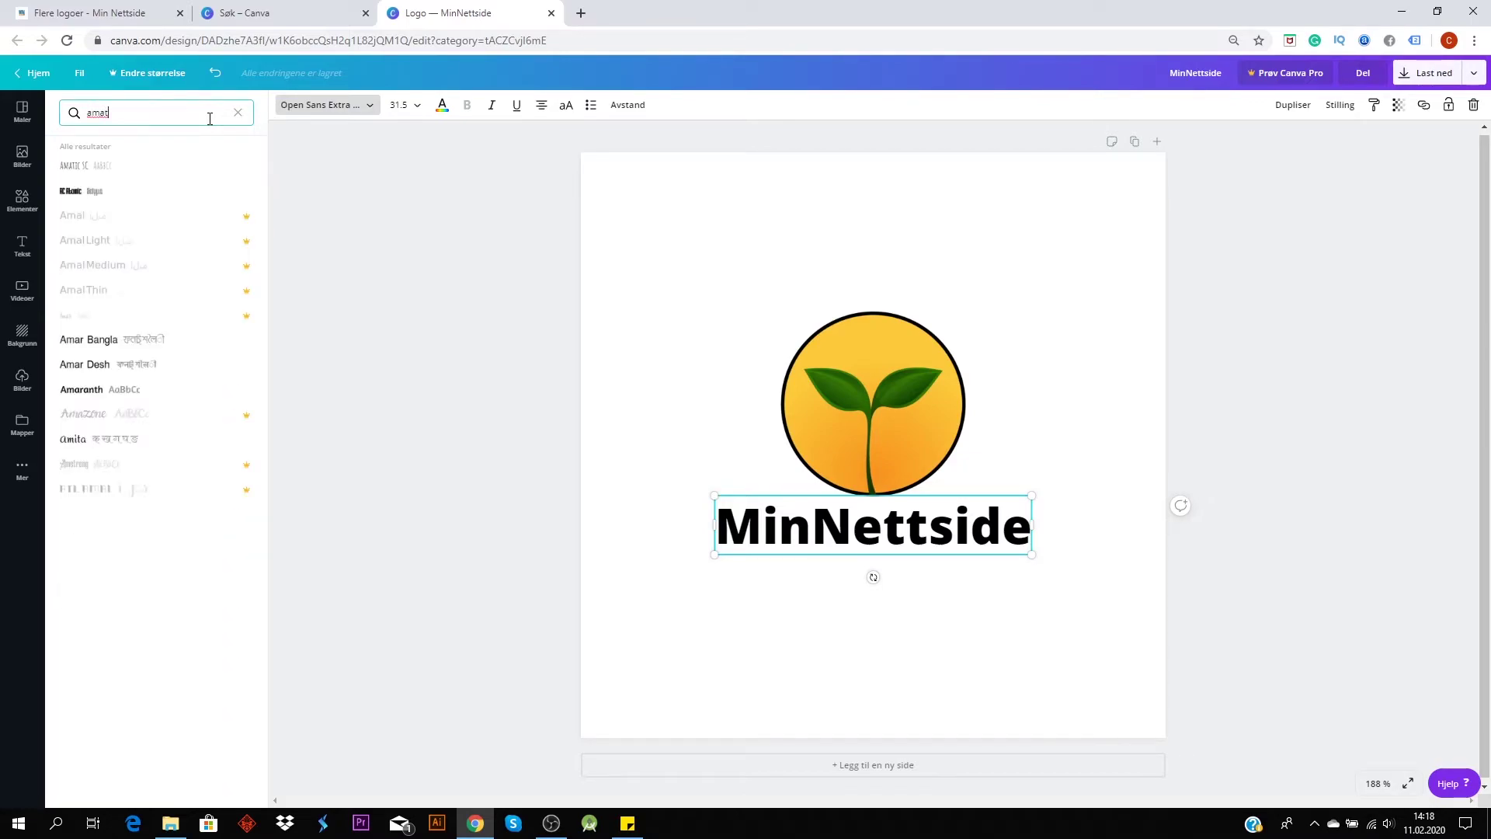
left_click(153, 164)
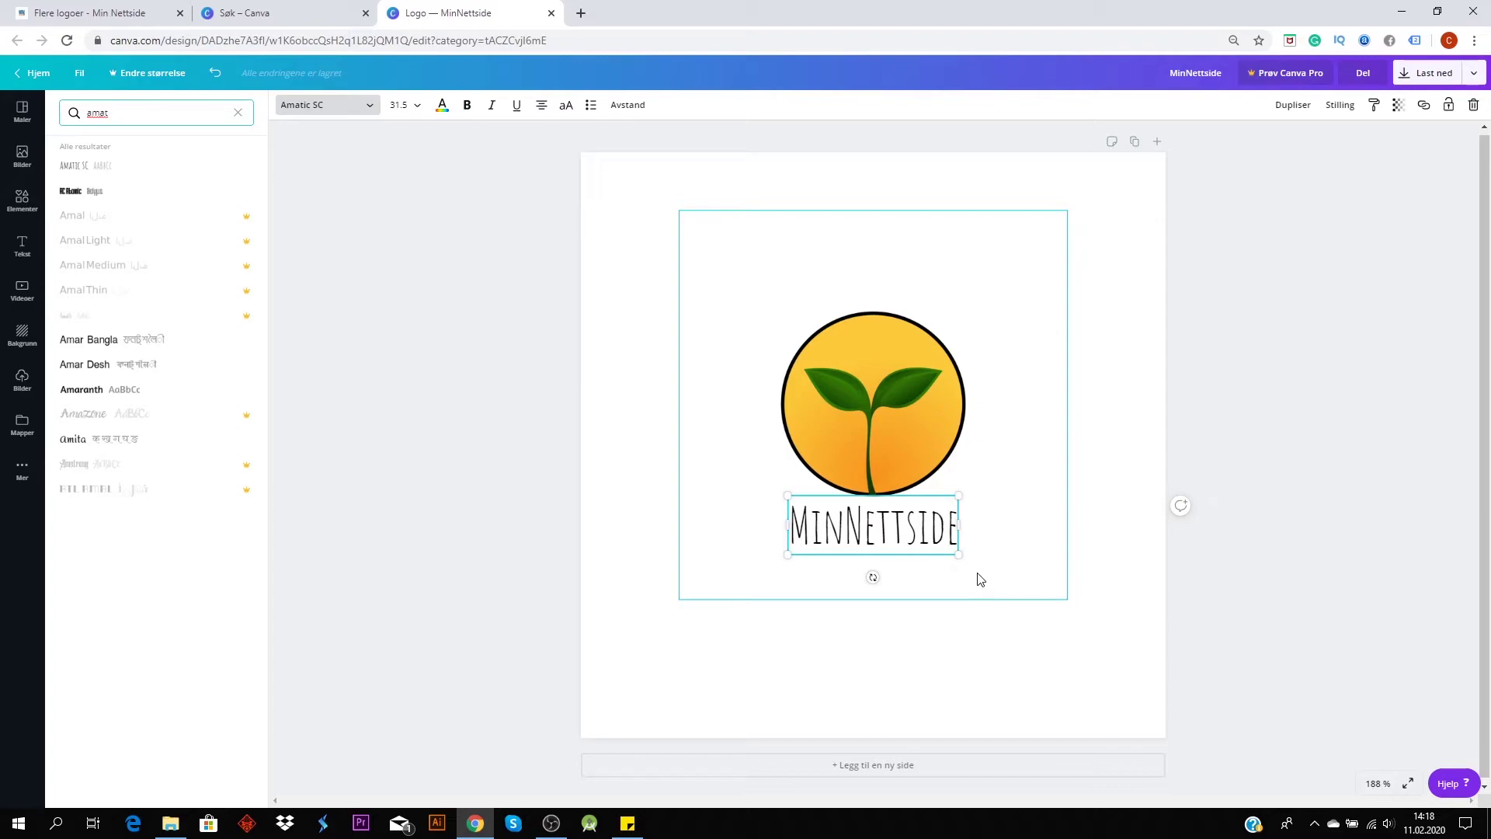
left_click(901, 540)
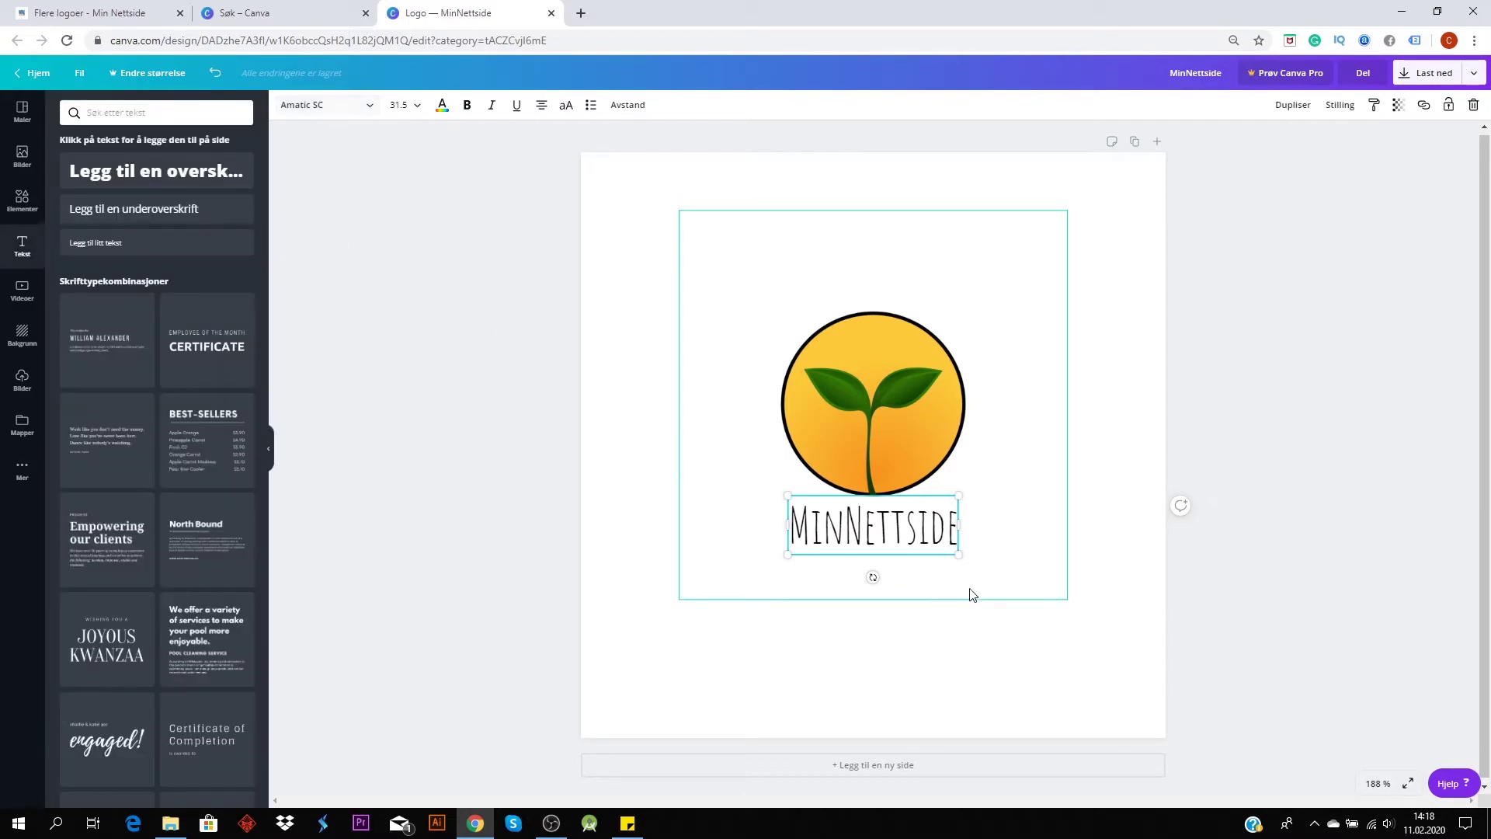
Step: Set the heading to font size 56, nudge it up under the circle, and zoom to 100 %
left_click(417, 108)
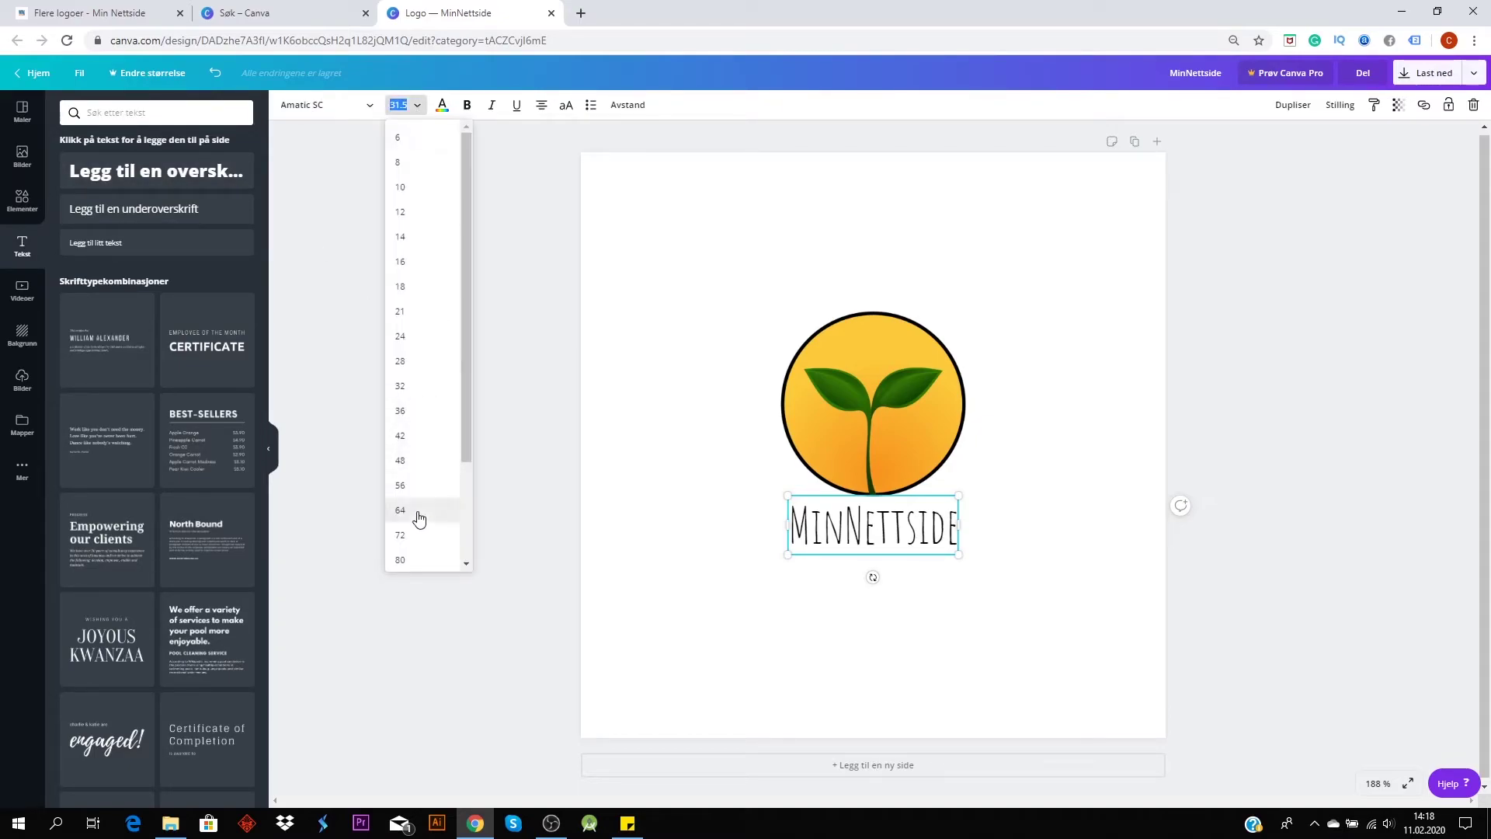
left_click(405, 484)
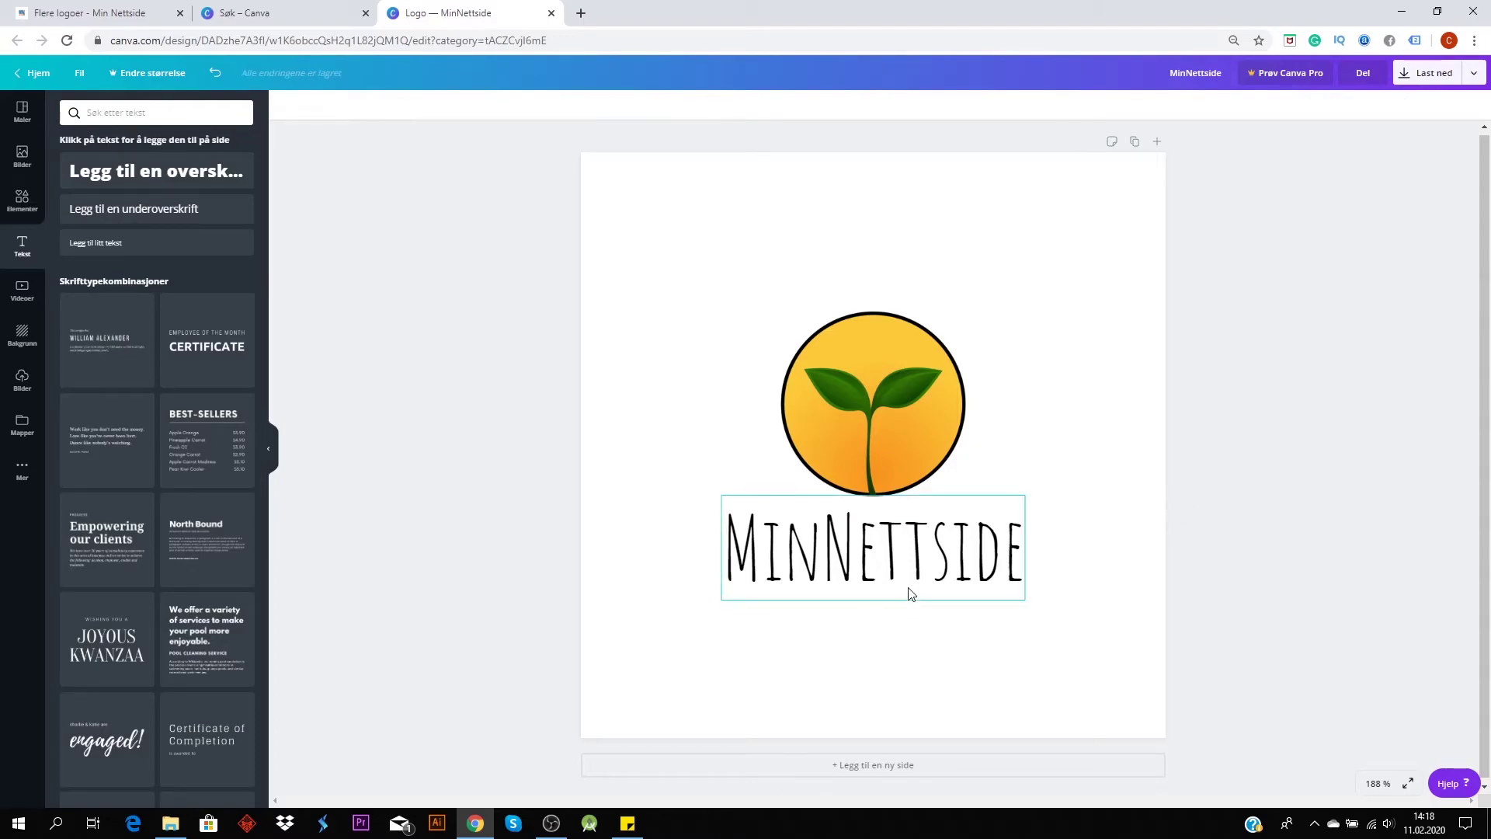
left_click_drag(914, 578, 914, 573)
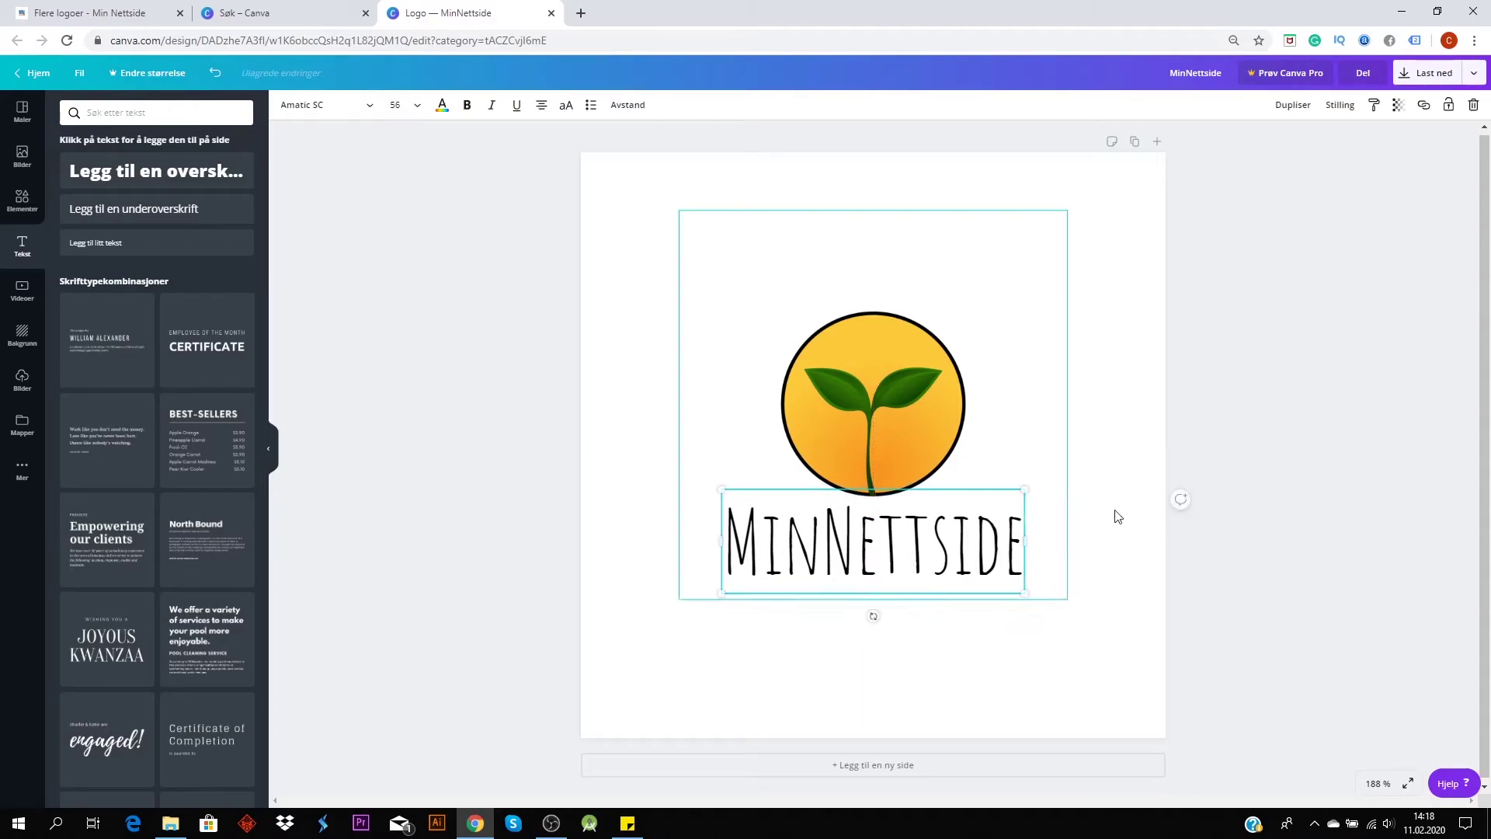
left_click(1223, 466)
left_click(1379, 784)
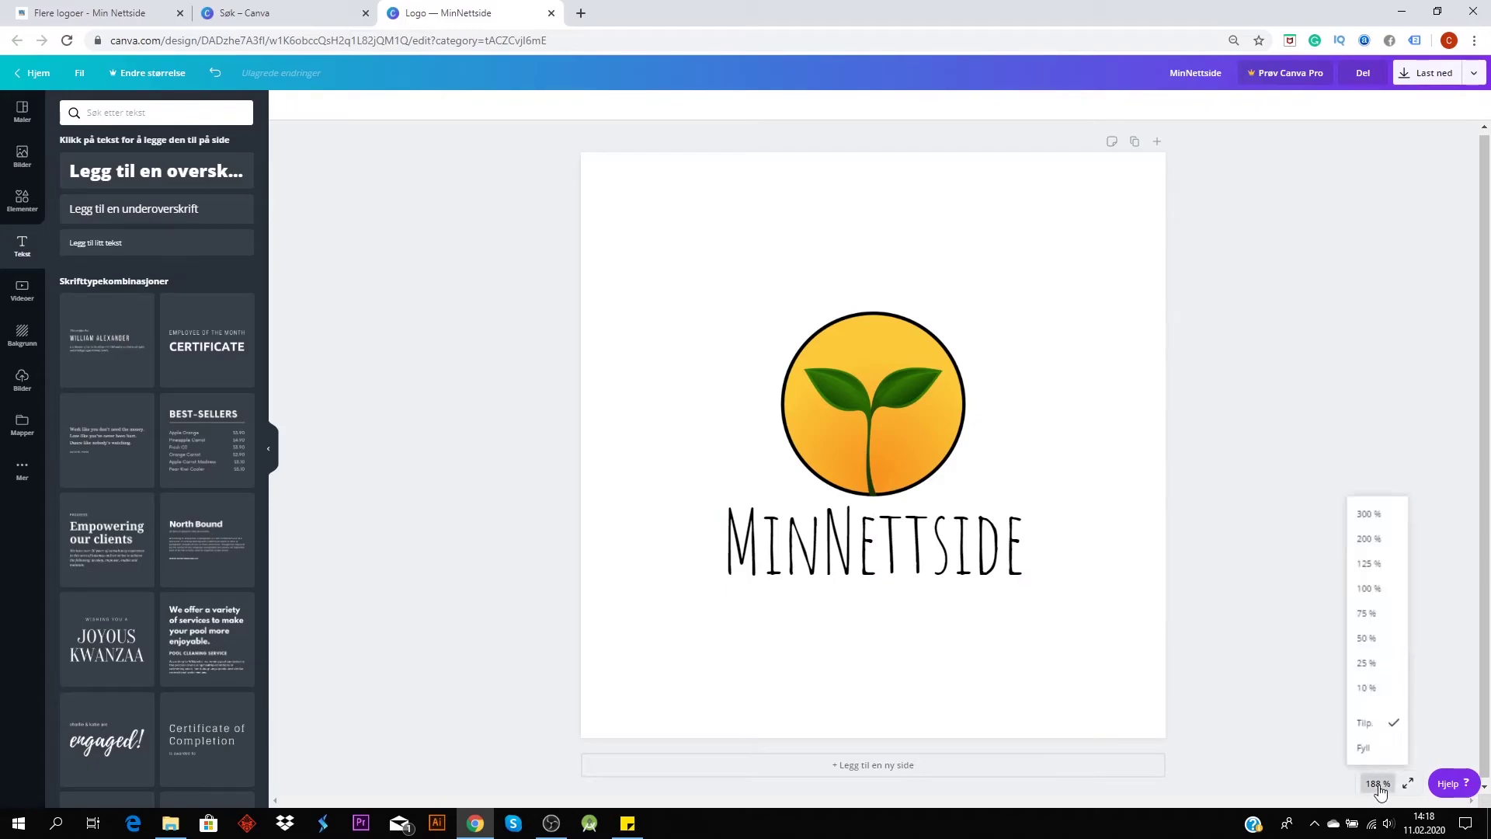
left_click(1387, 590)
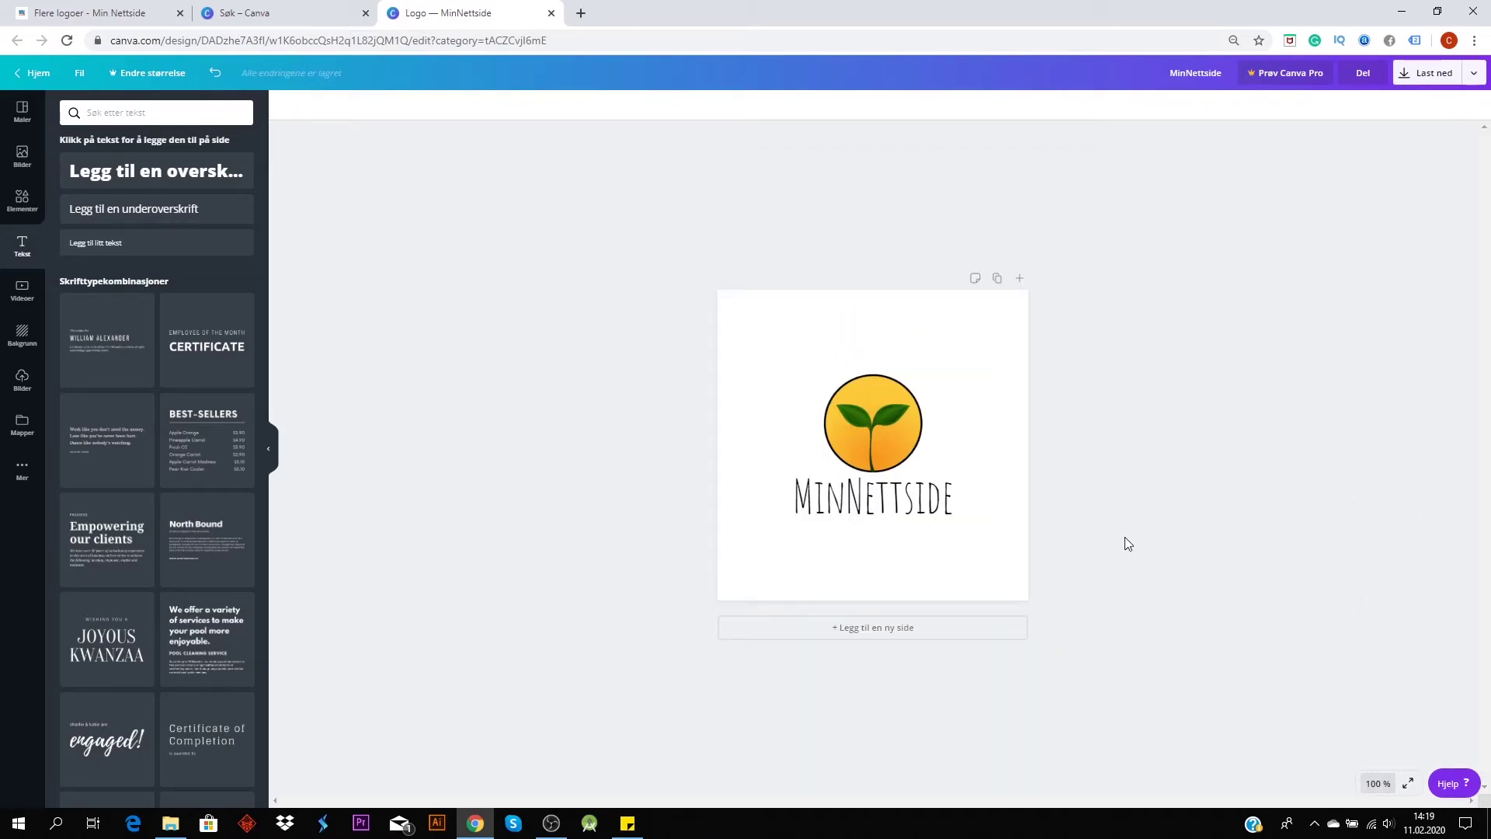
Step: Open the Last ned download panel with PNG as the file type
left_click(1429, 77)
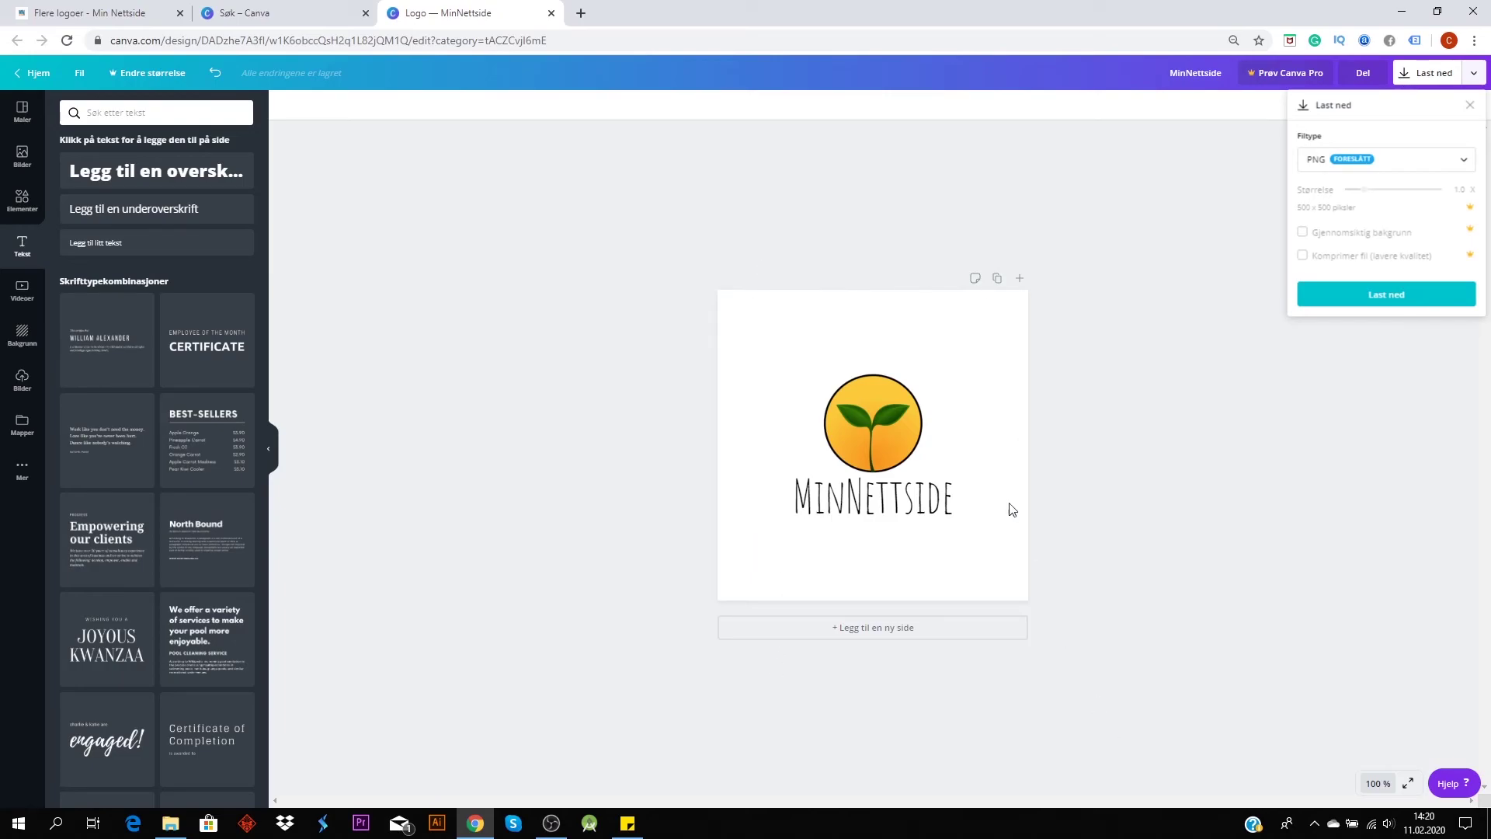
Step: Enlarge the image and text together to nearly fill the page, then download it as PNG
left_click_drag(1001, 351, 854, 528)
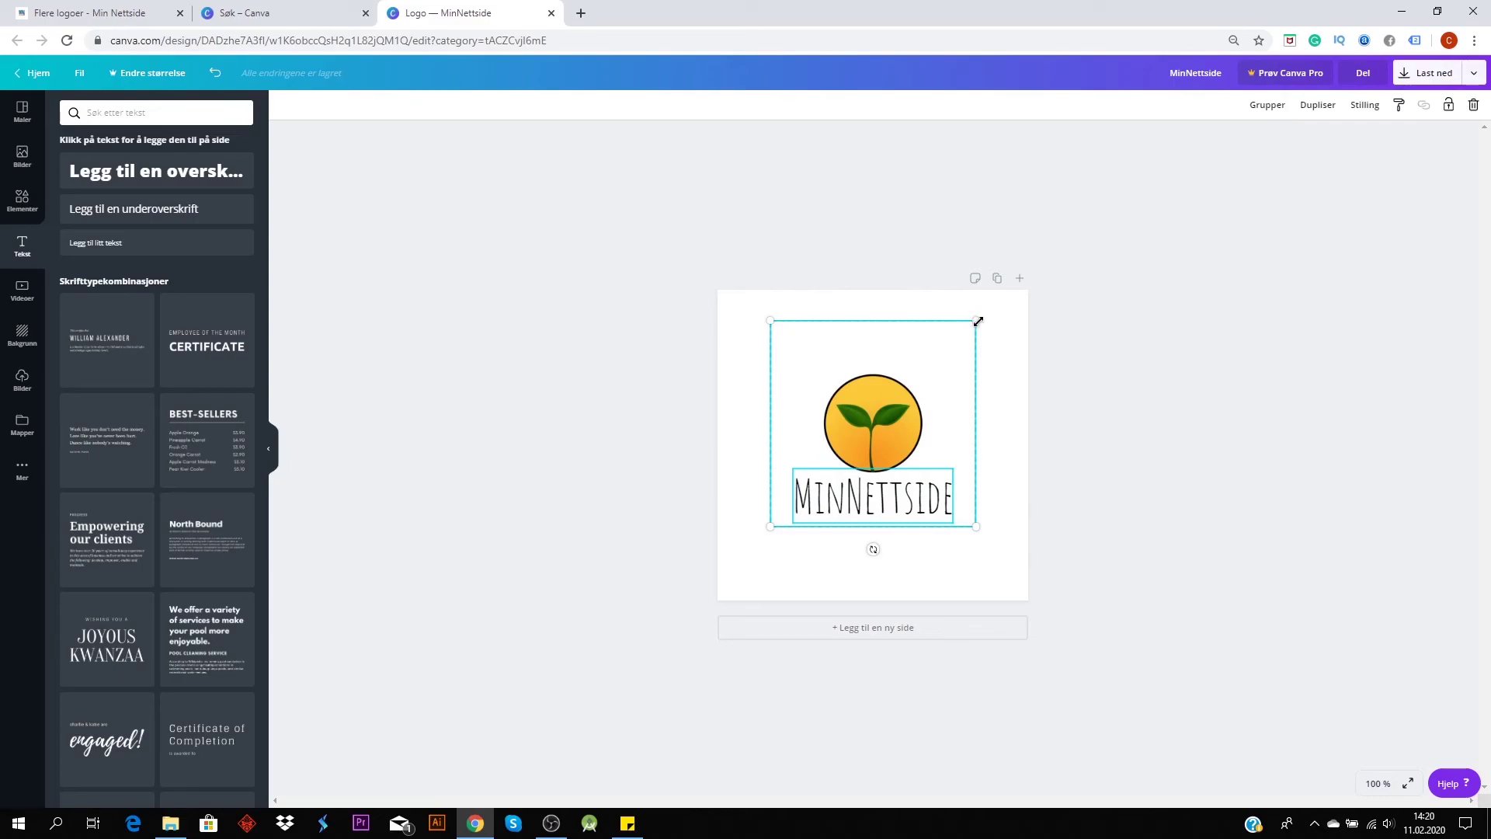
left_click_drag(978, 320, 1139, 210)
left_click_drag(974, 368, 895, 414)
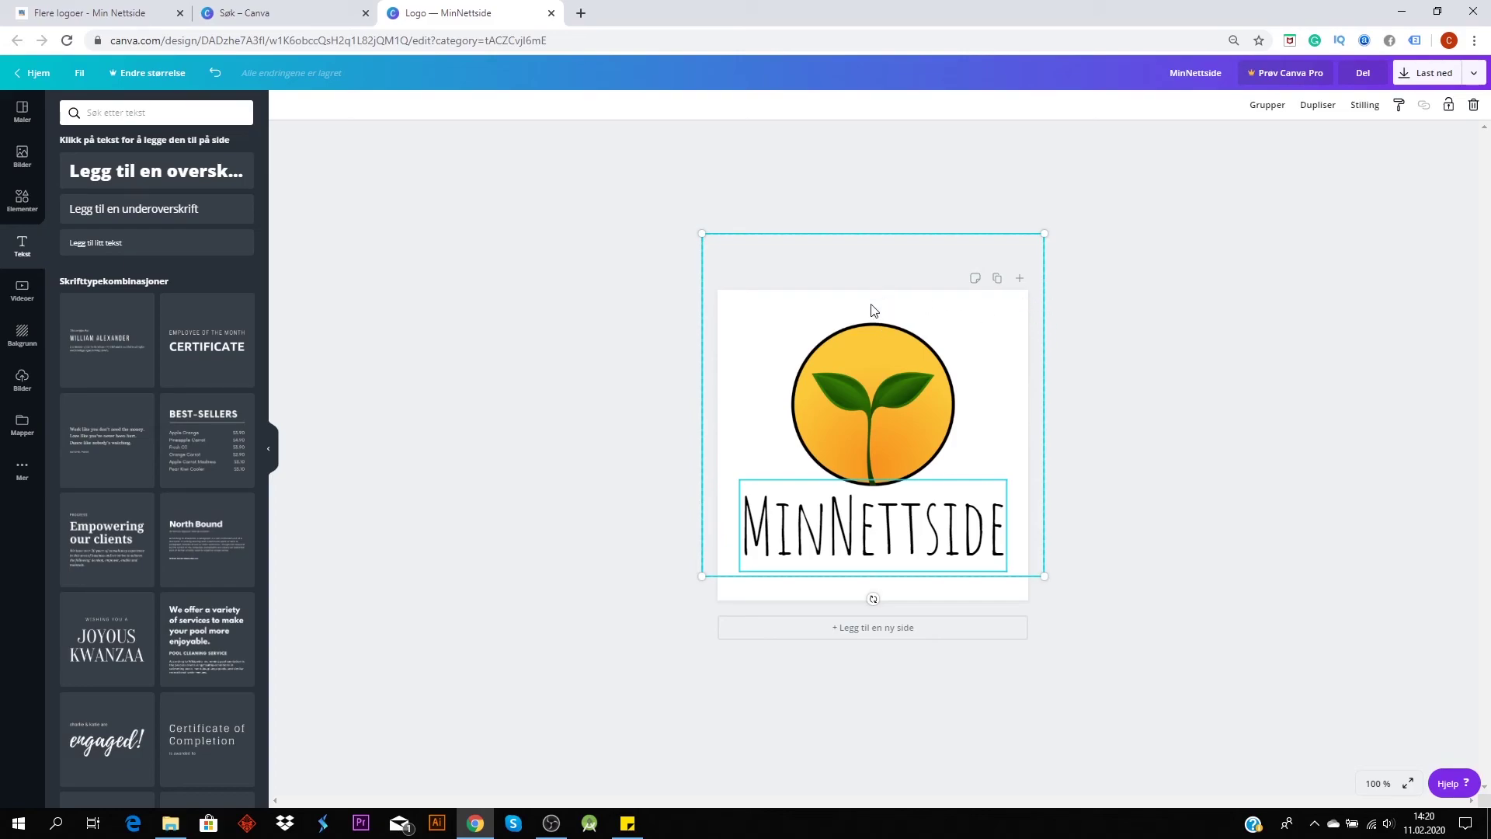
left_click(1448, 82)
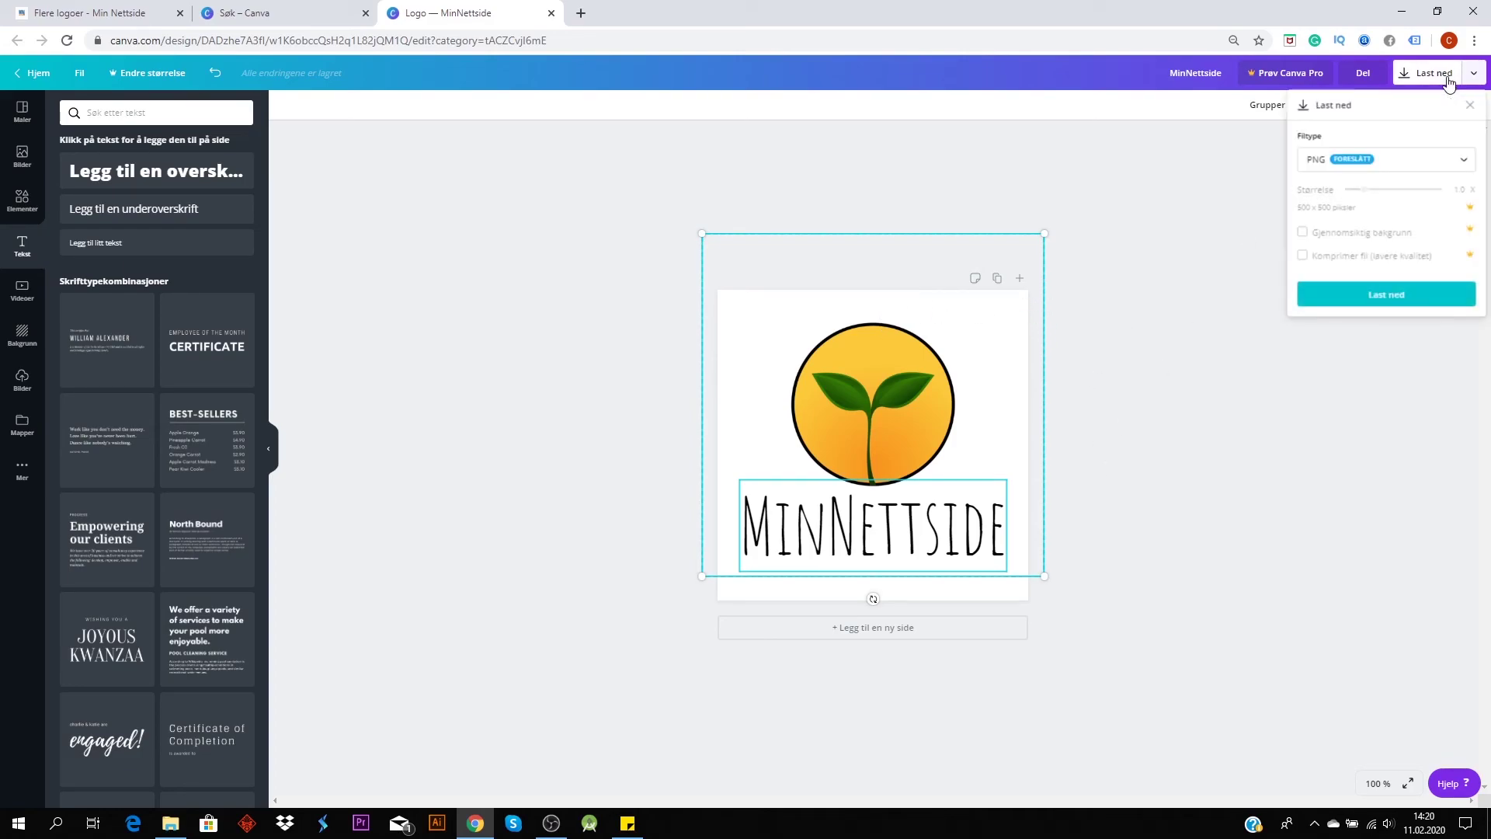
left_click(1362, 305)
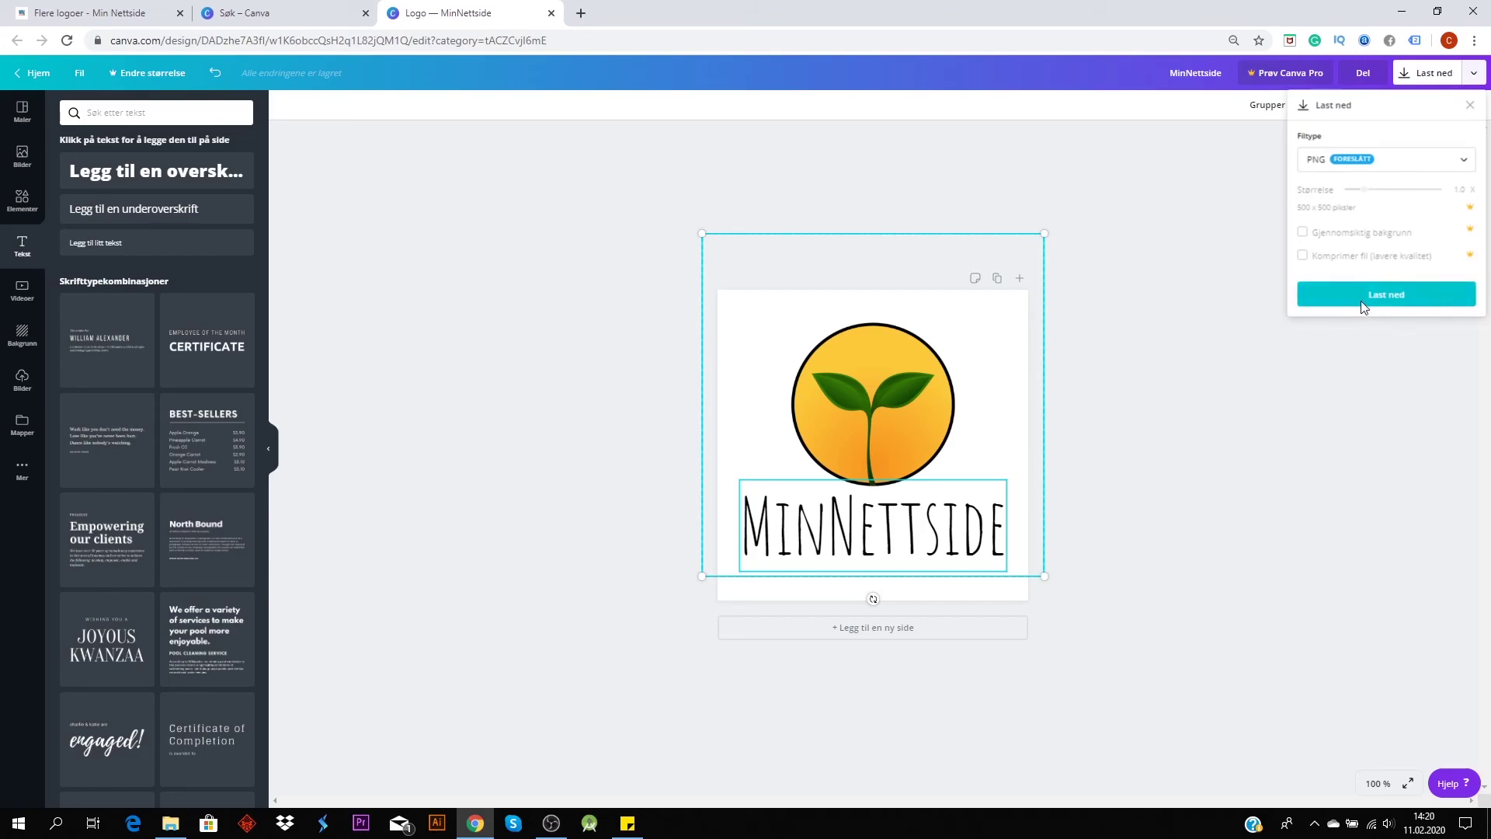